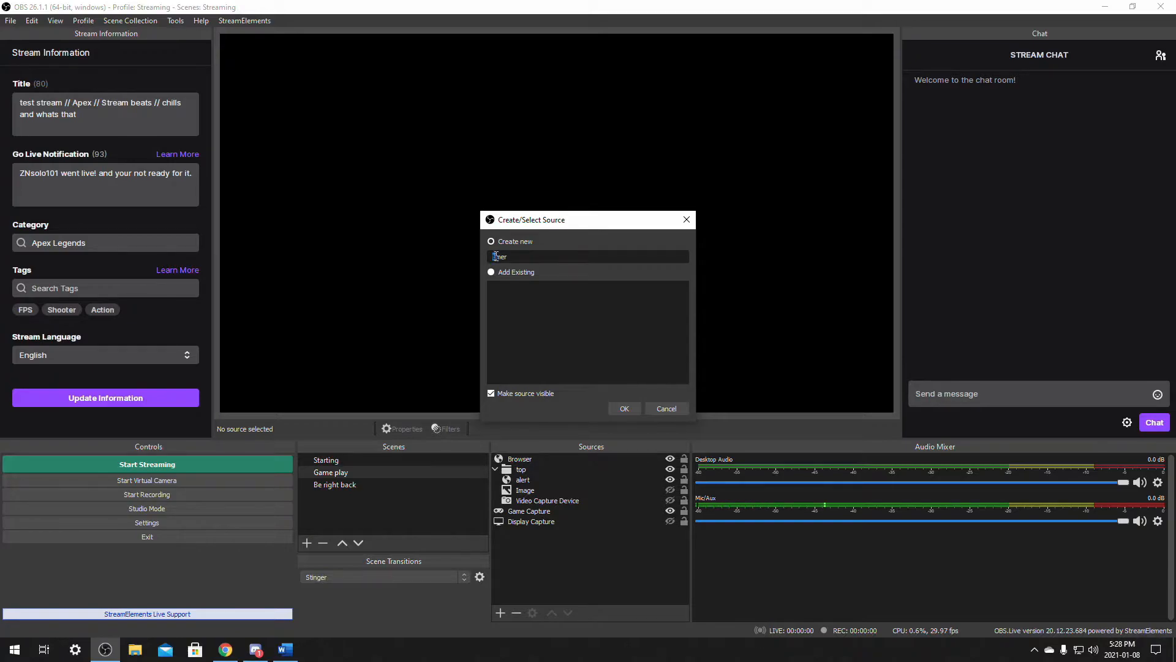
- Create a new text source named Timer and accept its default properties
type("T")
left_click(624, 408)
left_click_drag(797, 366, 814, 417)
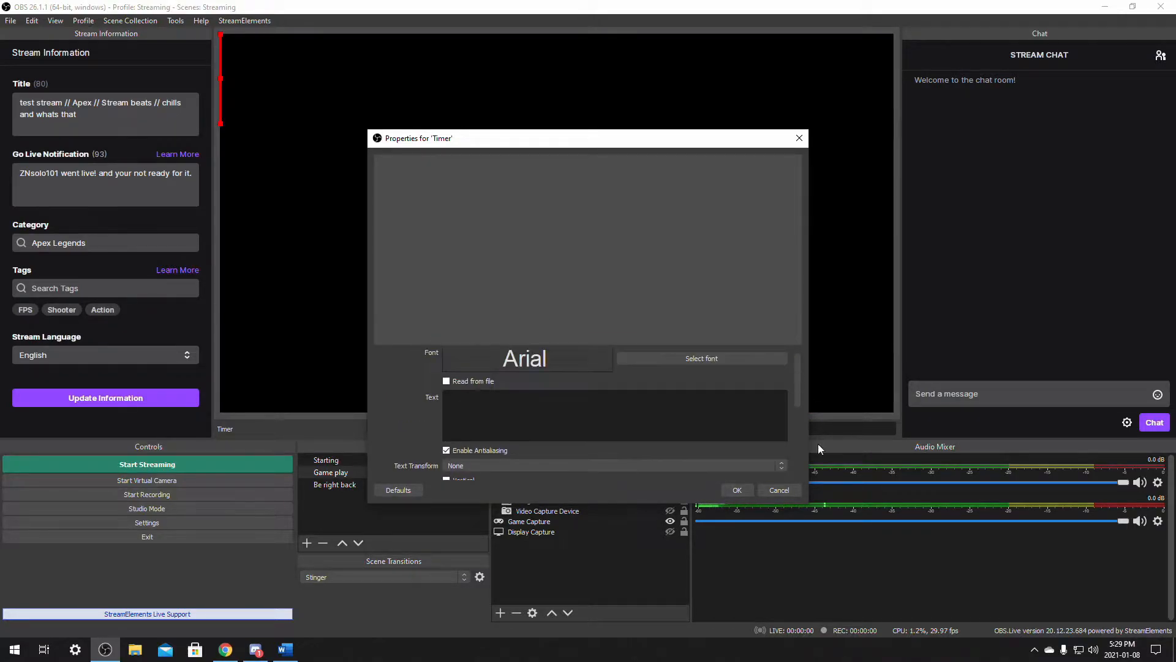
left_click(737, 490)
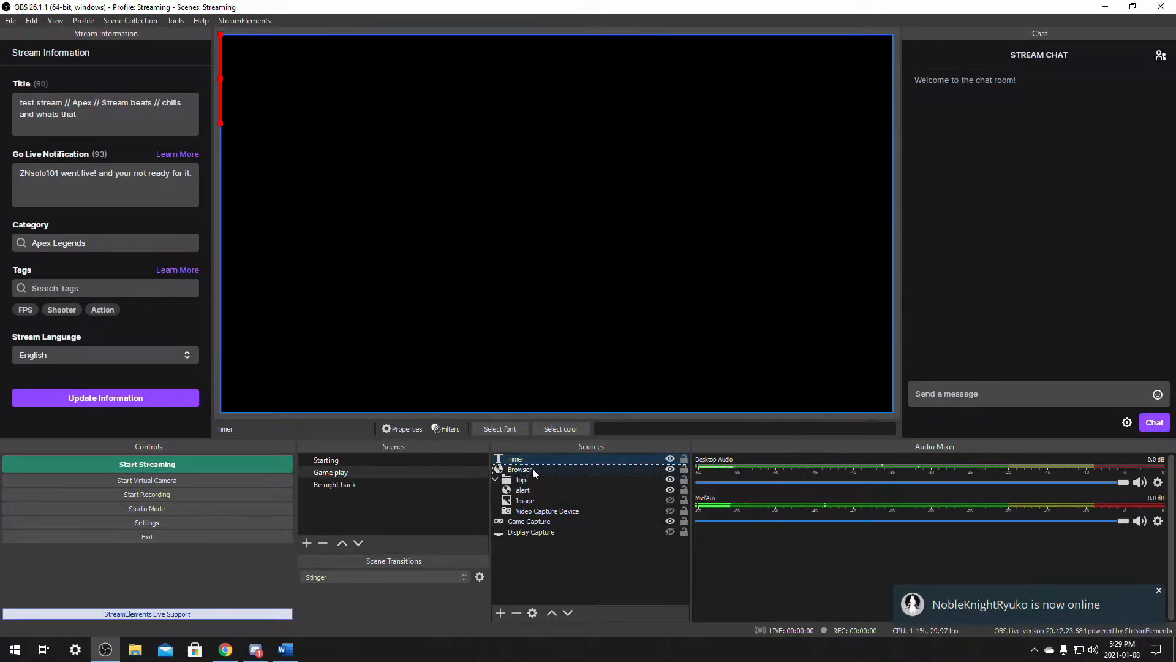
- Load the countdown.lua script from the OBS frontend-tools scripts folder
left_click(178, 22)
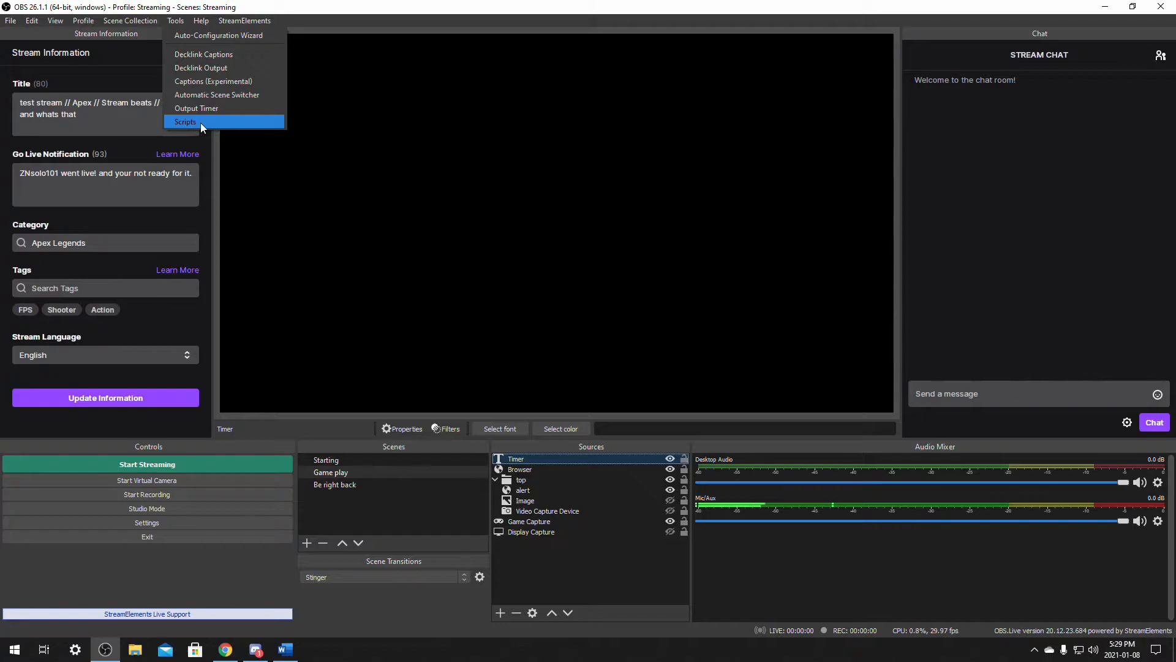
left_click(182, 122)
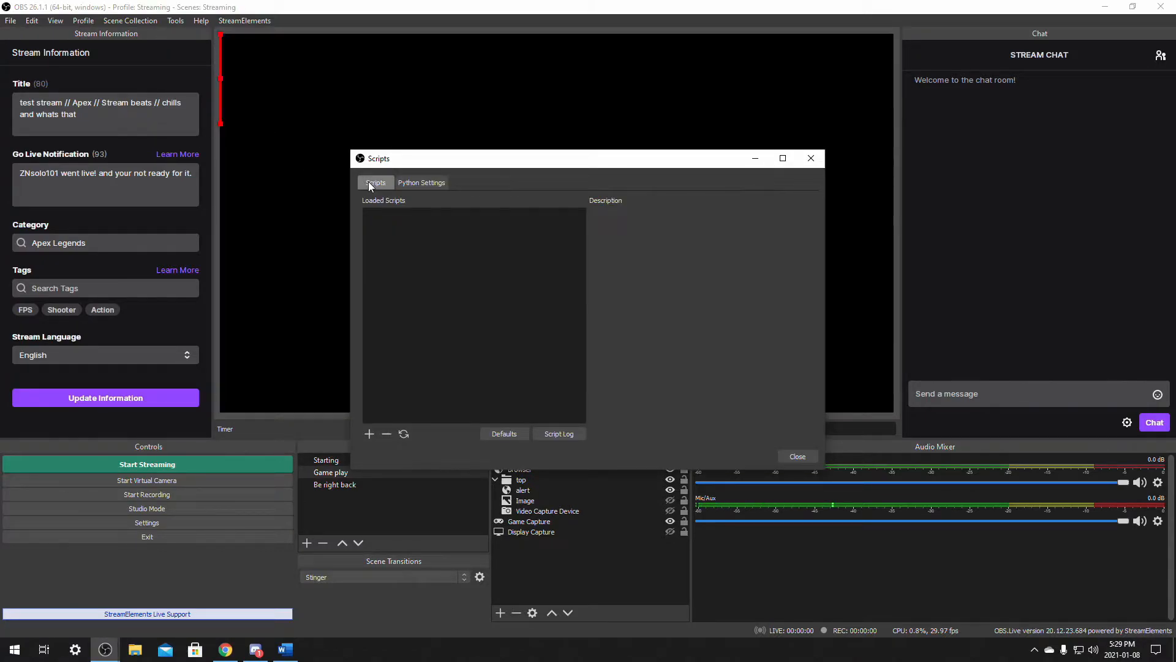
left_click(365, 436)
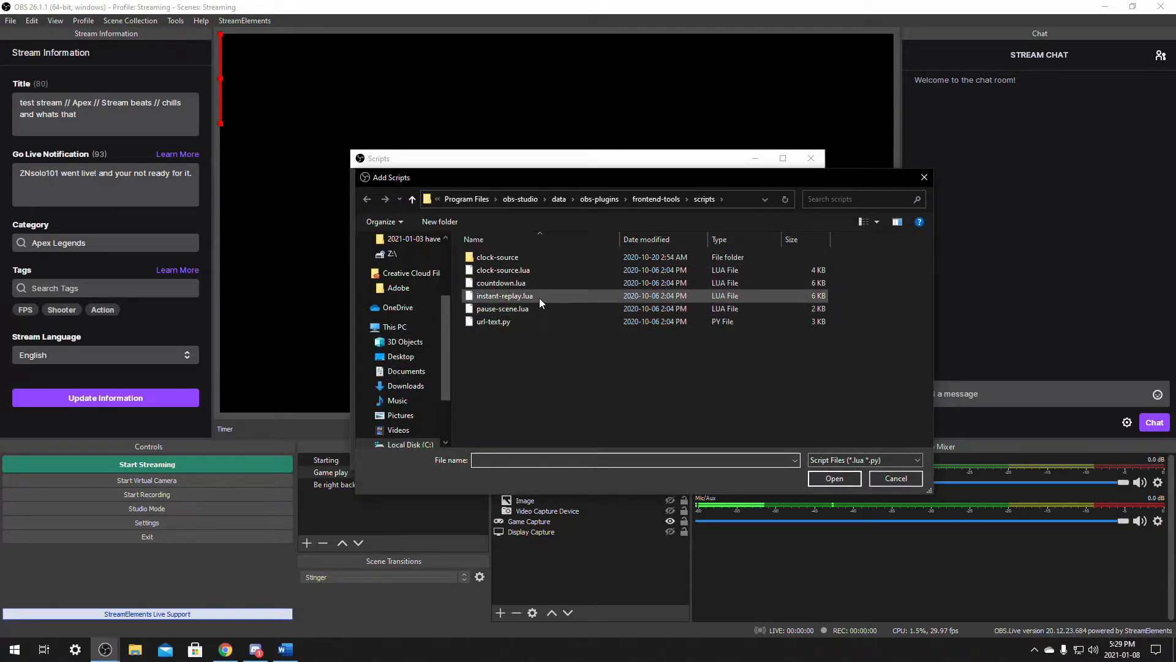
left_click(506, 283)
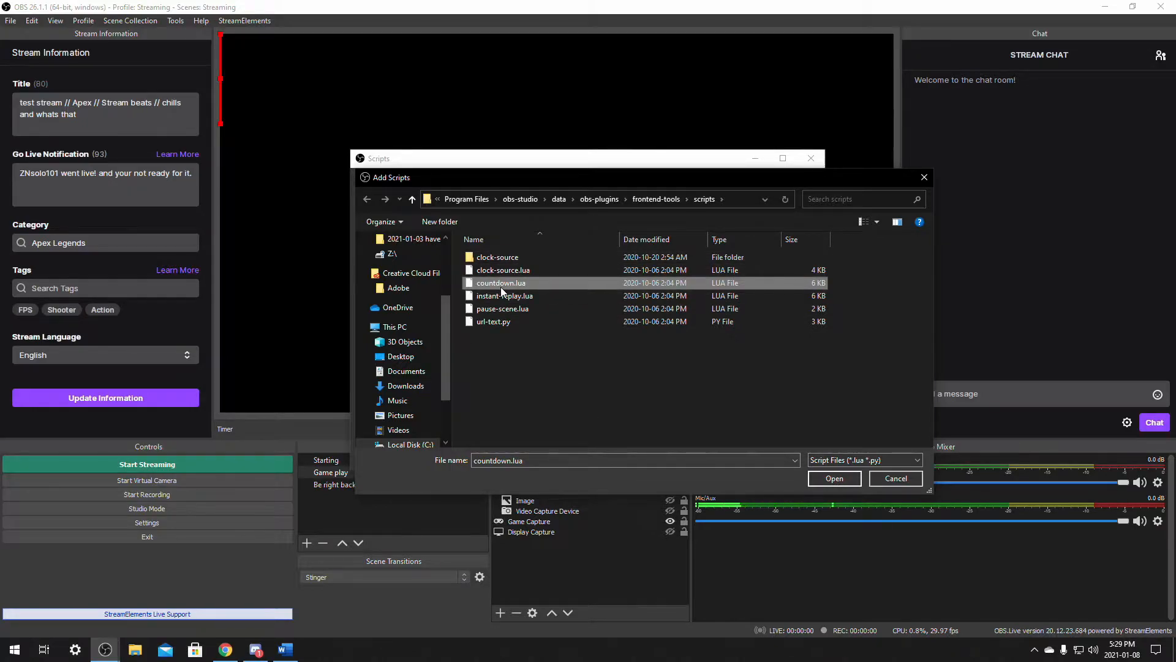
left_click(827, 478)
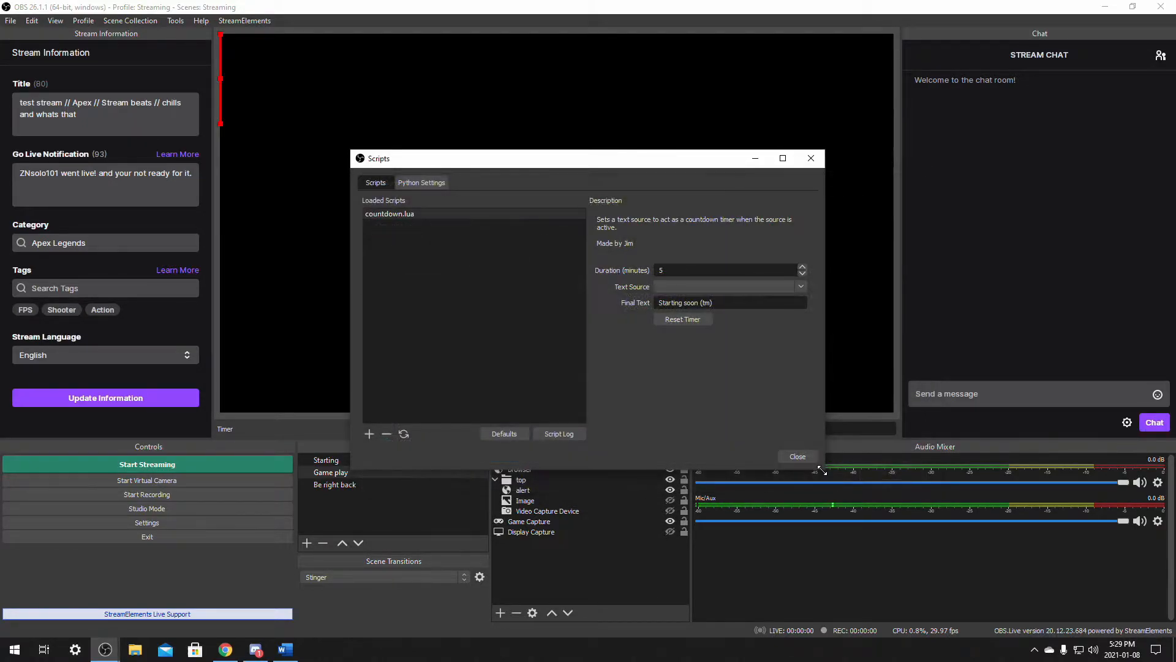
- Set the countdown script's duration to 780 minutes and its text source to Timer
left_click(670, 270)
type("780")
left_click(804, 285)
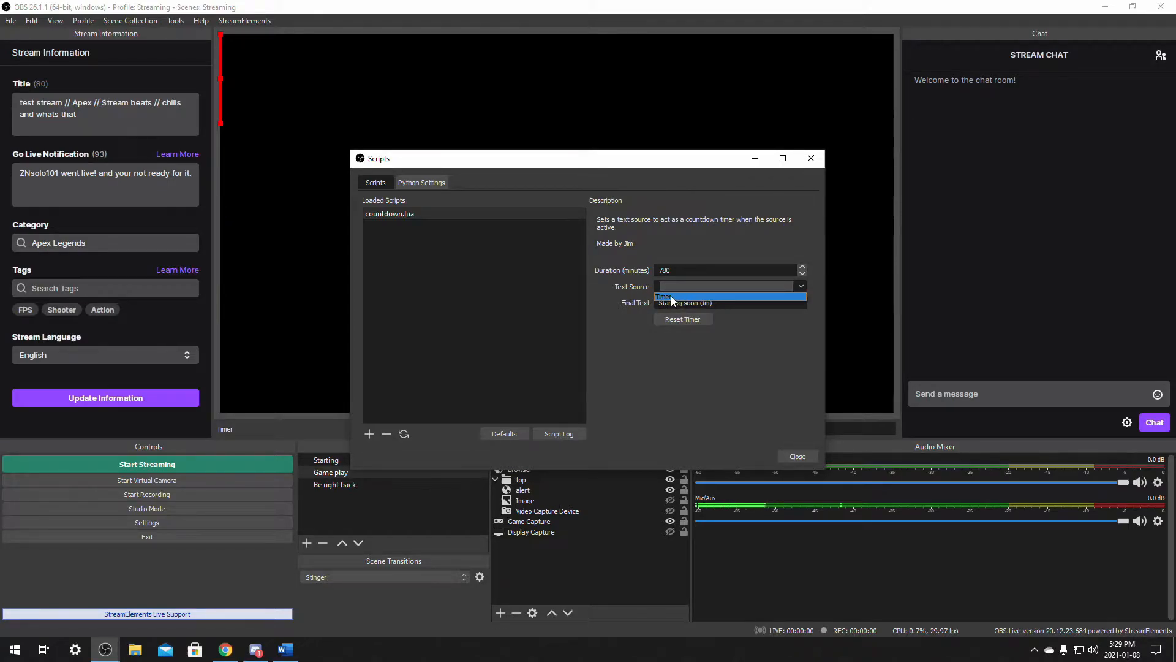
left_click(673, 297)
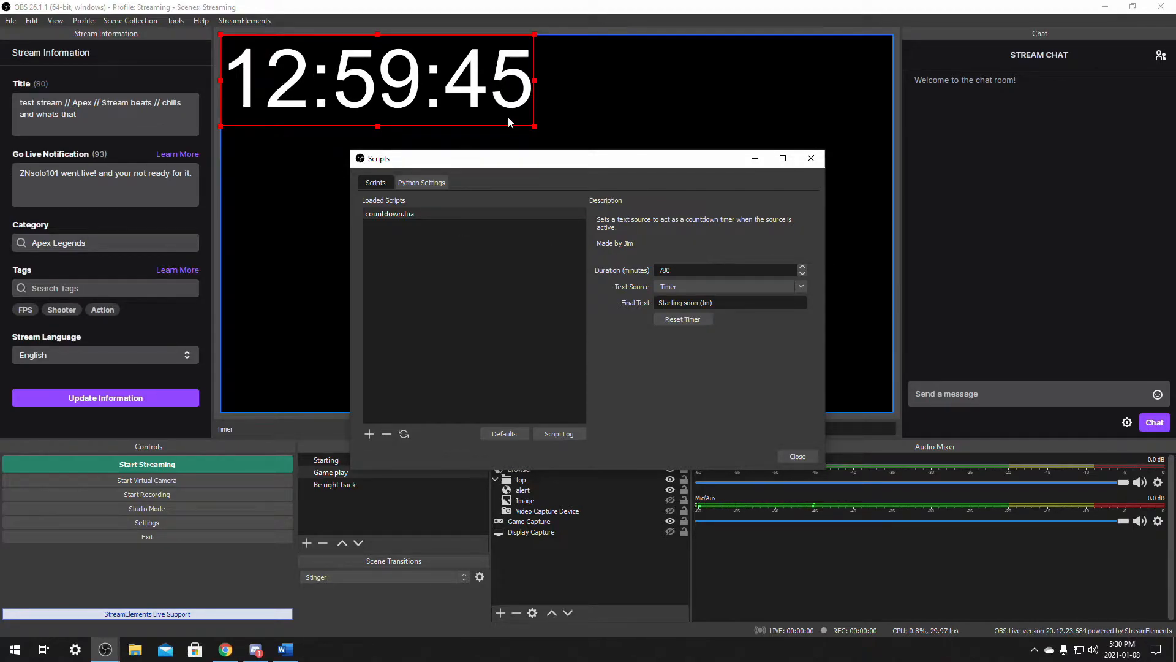
- Set the countdown's final text to "Thanks for watching" and reset the timer, closing the script settings
left_click_drag(724, 304, 659, 304)
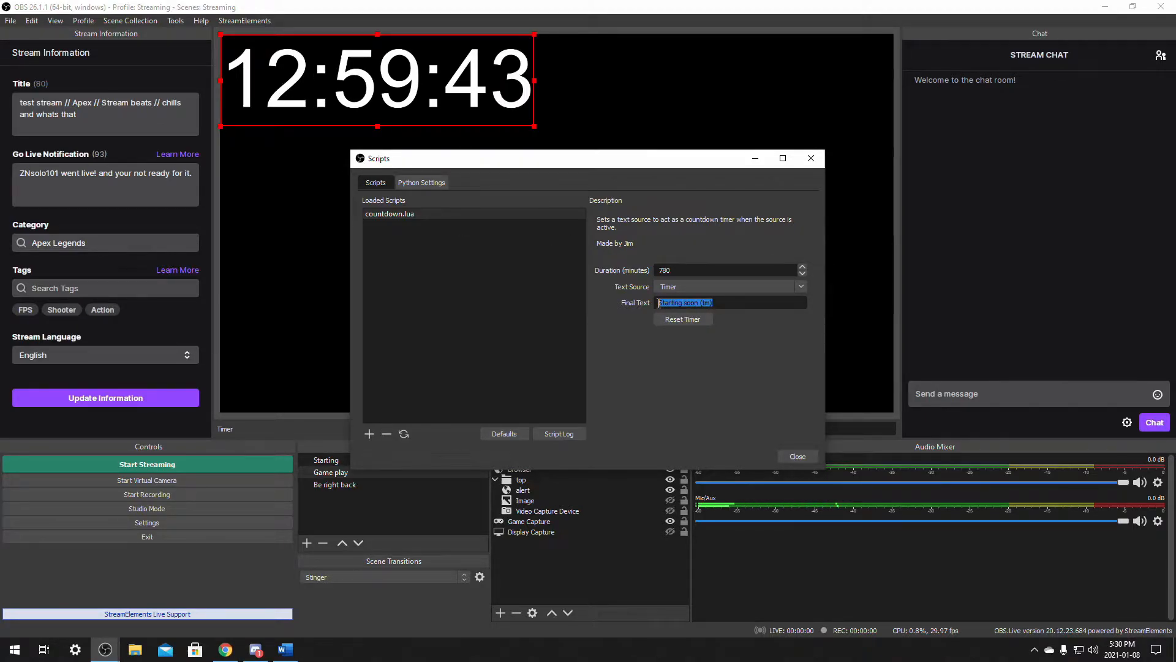
type("th")
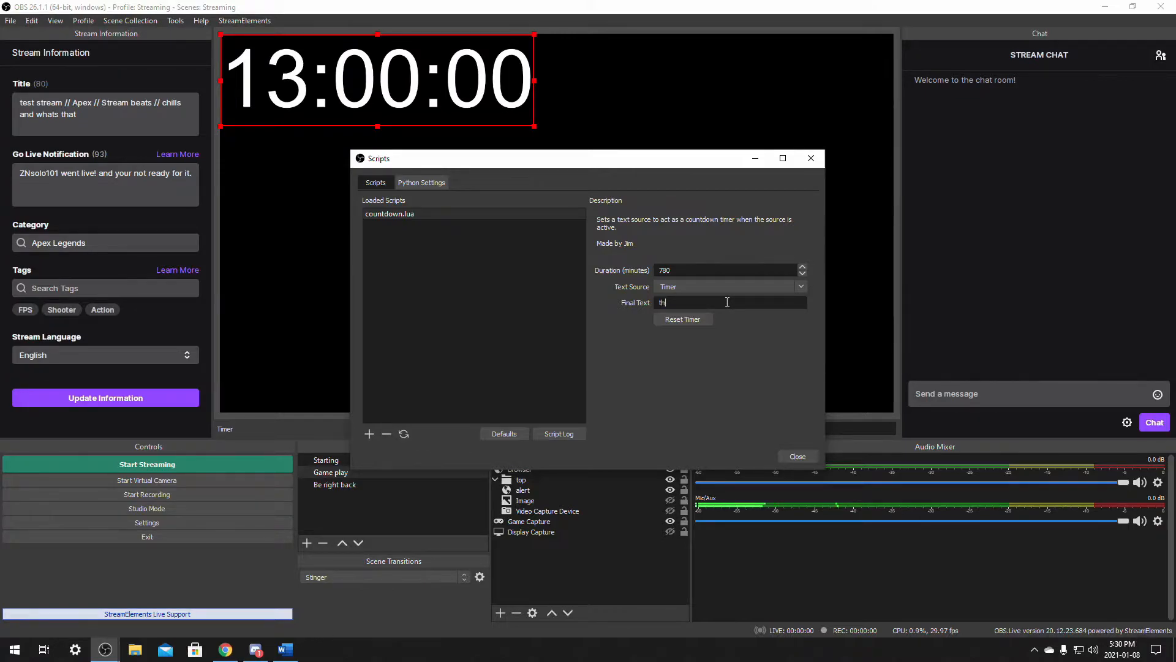
type("anks for watching")
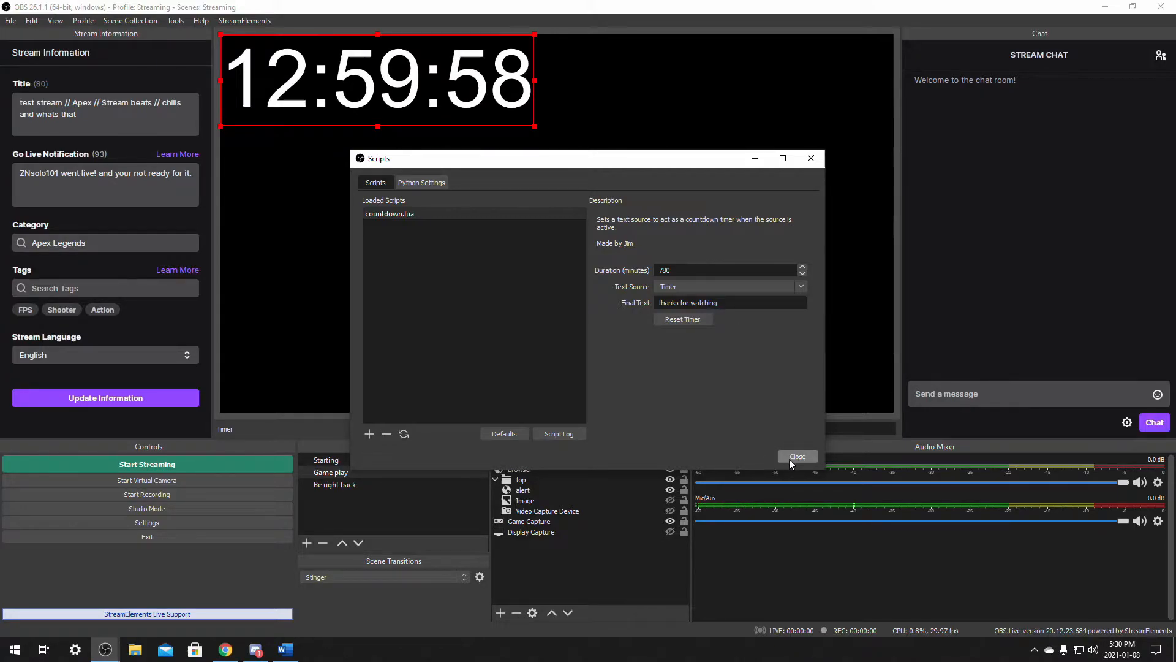
left_click(689, 318)
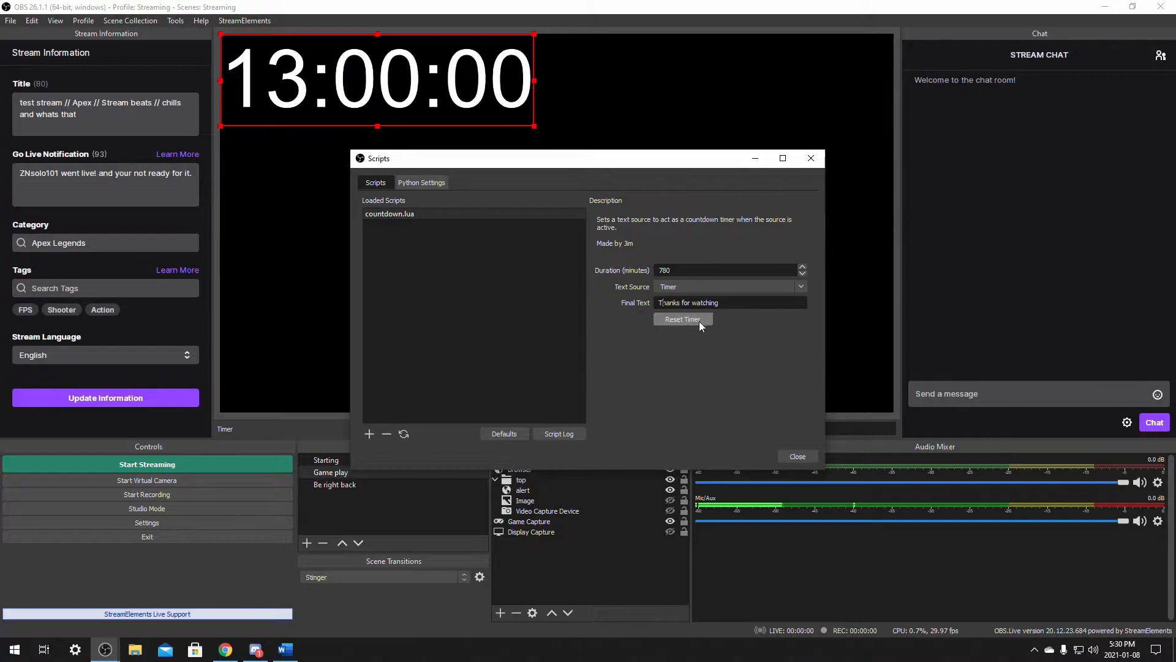
left_click(802, 457)
- Shrink the timer text and place it in the lower-left corner of the scene
left_click_drag(384, 75, 417, 287)
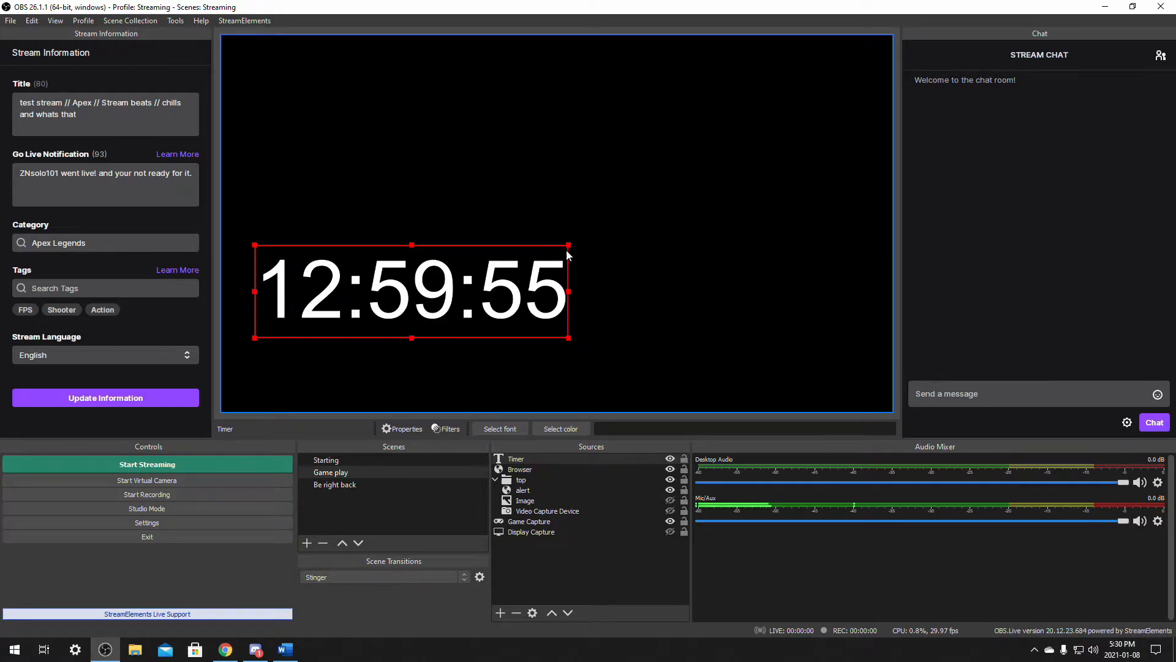
left_click_drag(563, 251, 285, 380)
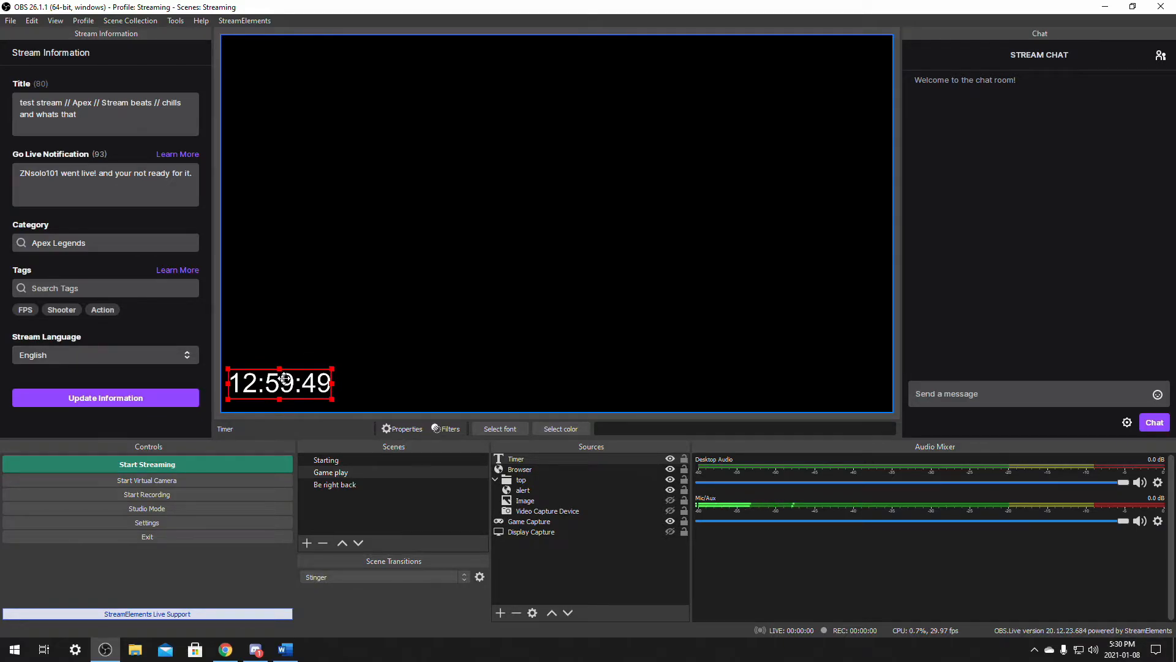
left_click(334, 334)
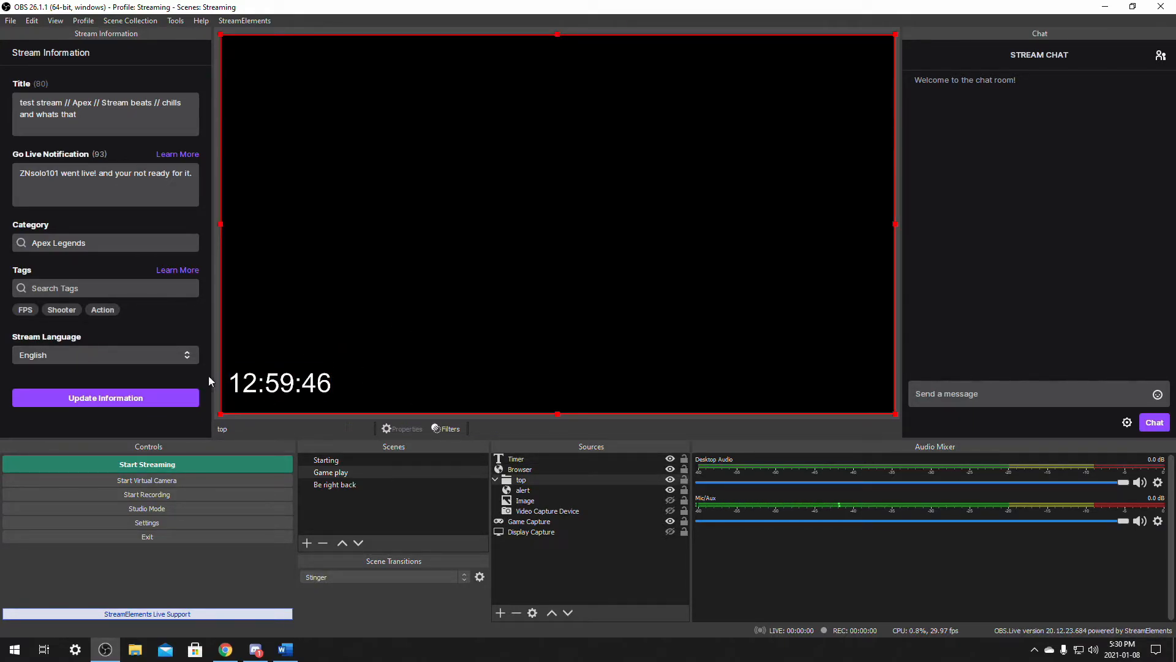
- Crop the hours off the left side of the timer text in the scene
left_click(244, 382)
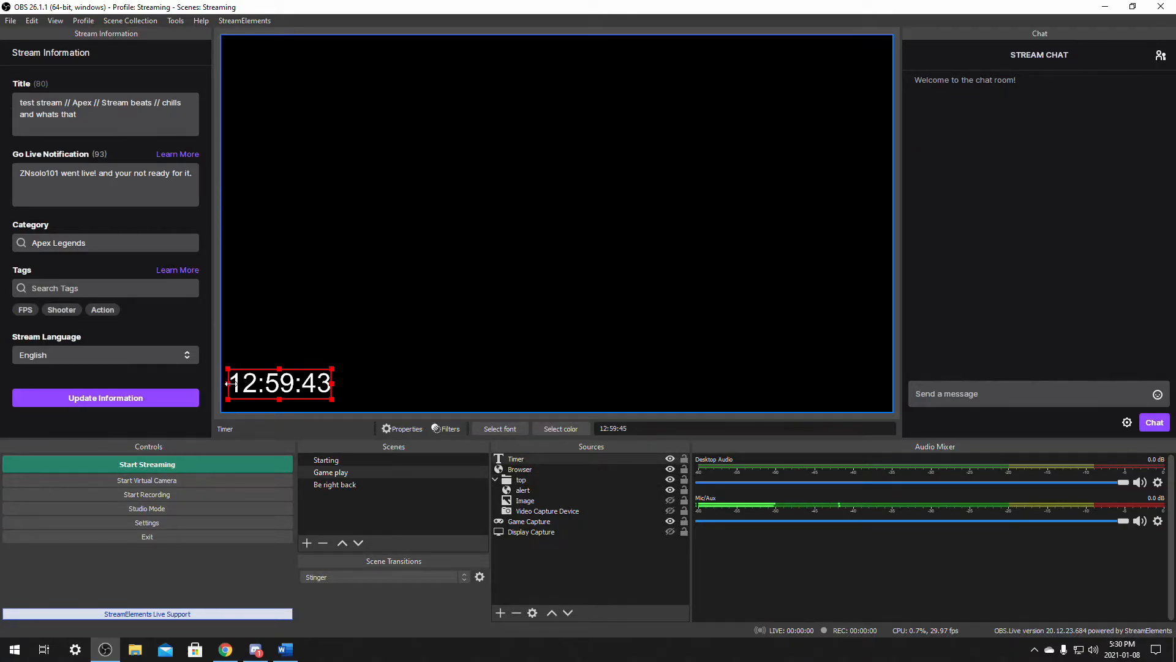
left_click_drag(230, 384, 260, 386)
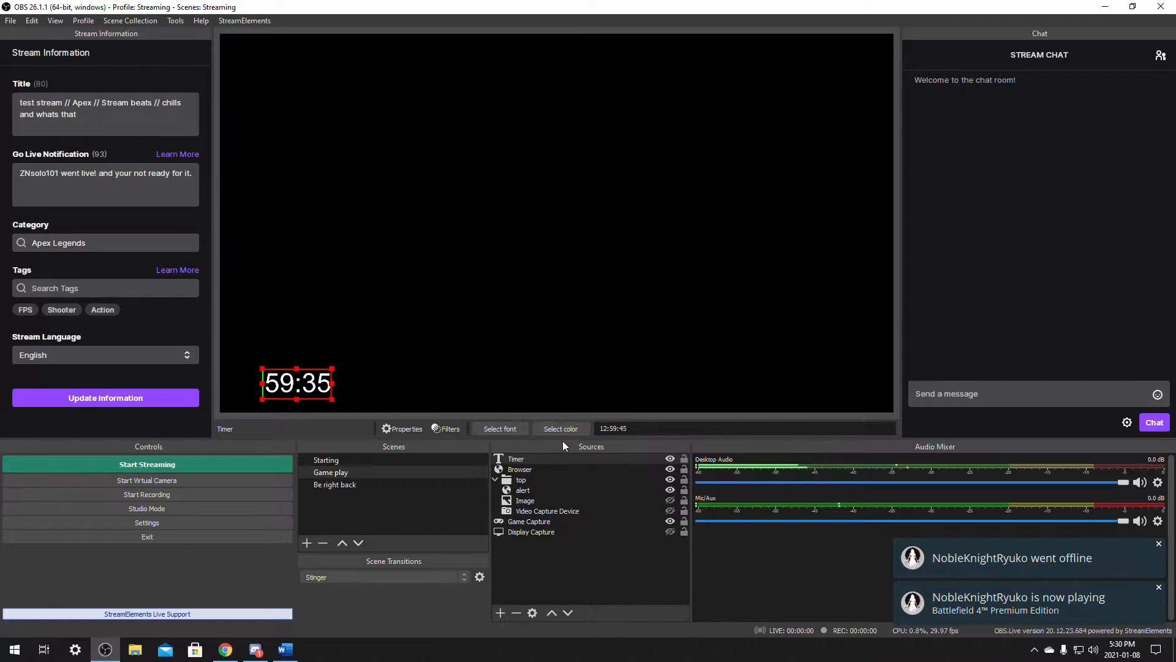
- Reopen the countdown script's settings to examine the final text entry, and close them without changes
left_click(527, 459)
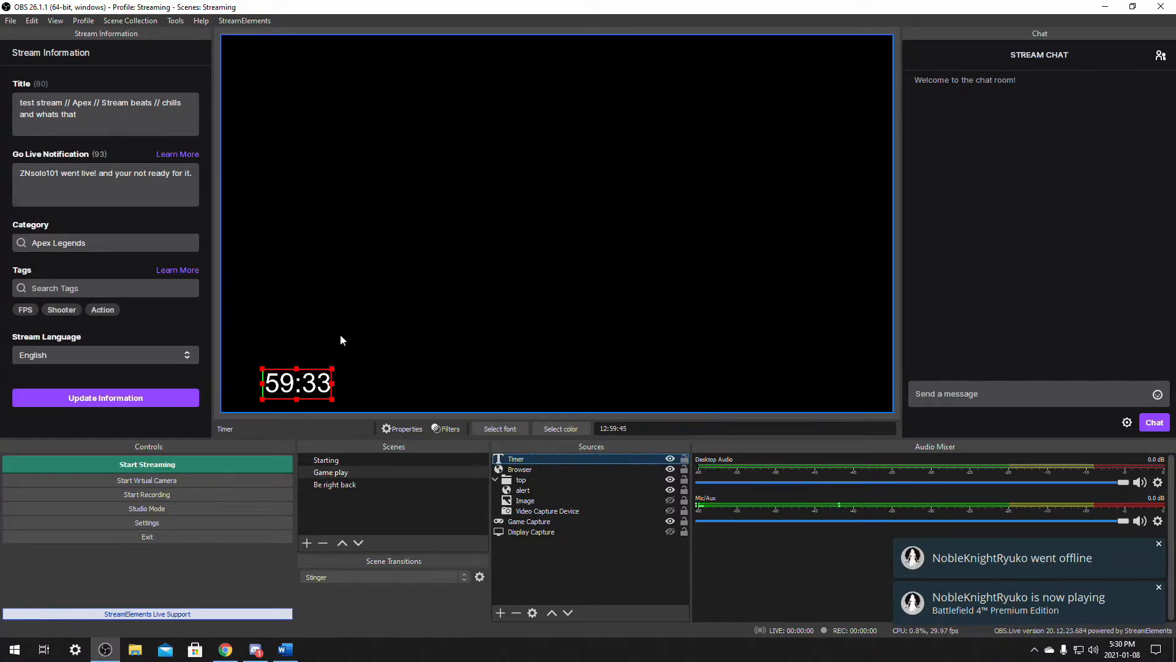
left_click(176, 20)
left_click(175, 117)
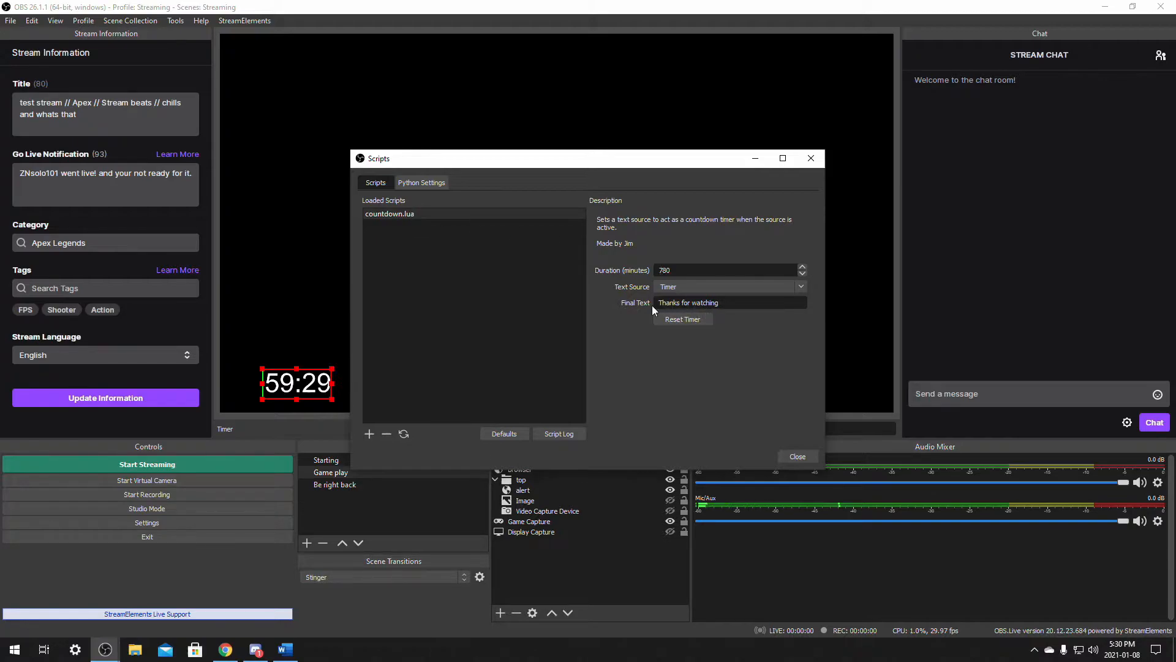
left_click_drag(658, 303, 693, 303)
left_click(730, 304)
left_click_drag(692, 303, 661, 302)
left_click(732, 304)
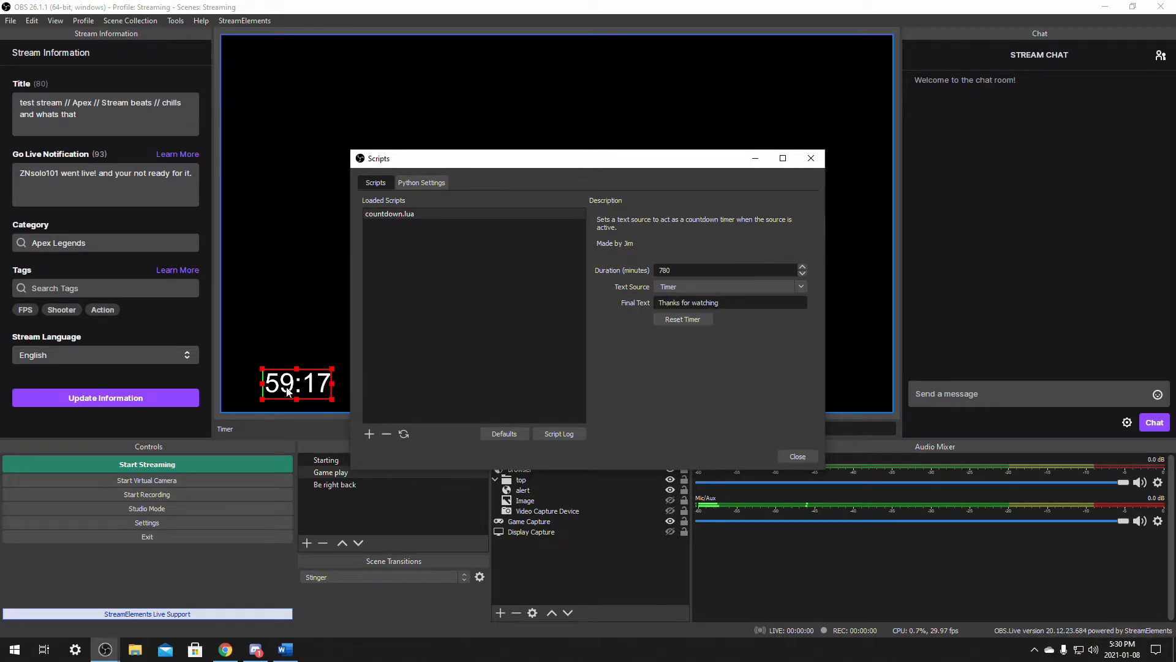
left_click(797, 456)
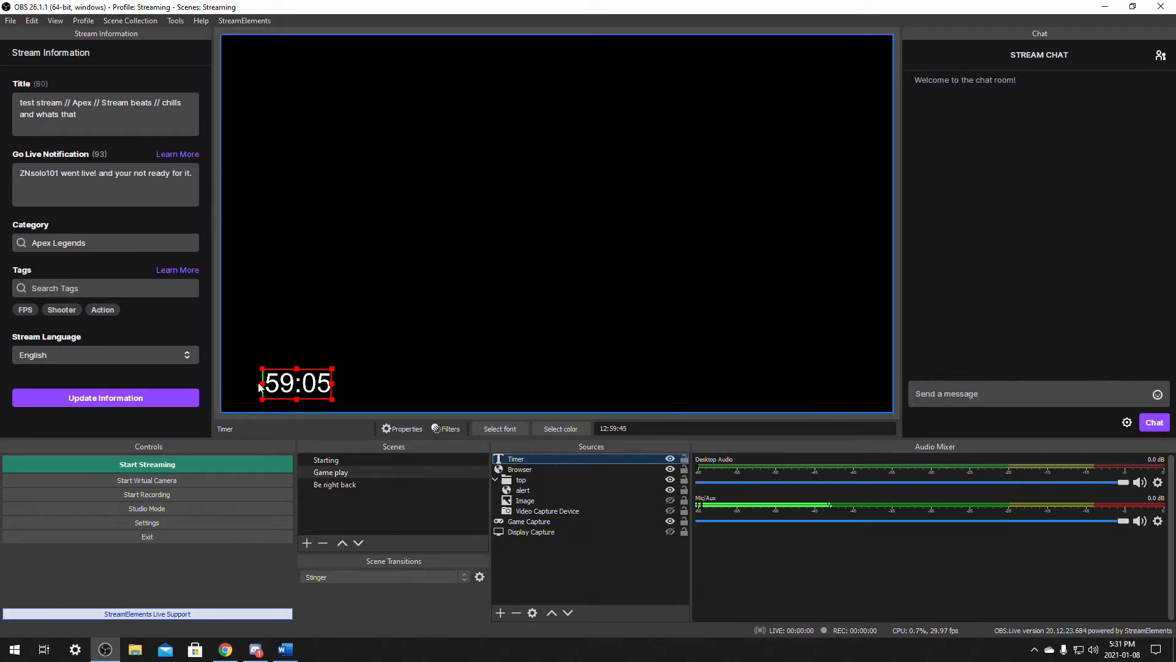
- Remove the crop from the timer text's left side to restore the hours
left_click_drag(263, 383, 218, 383)
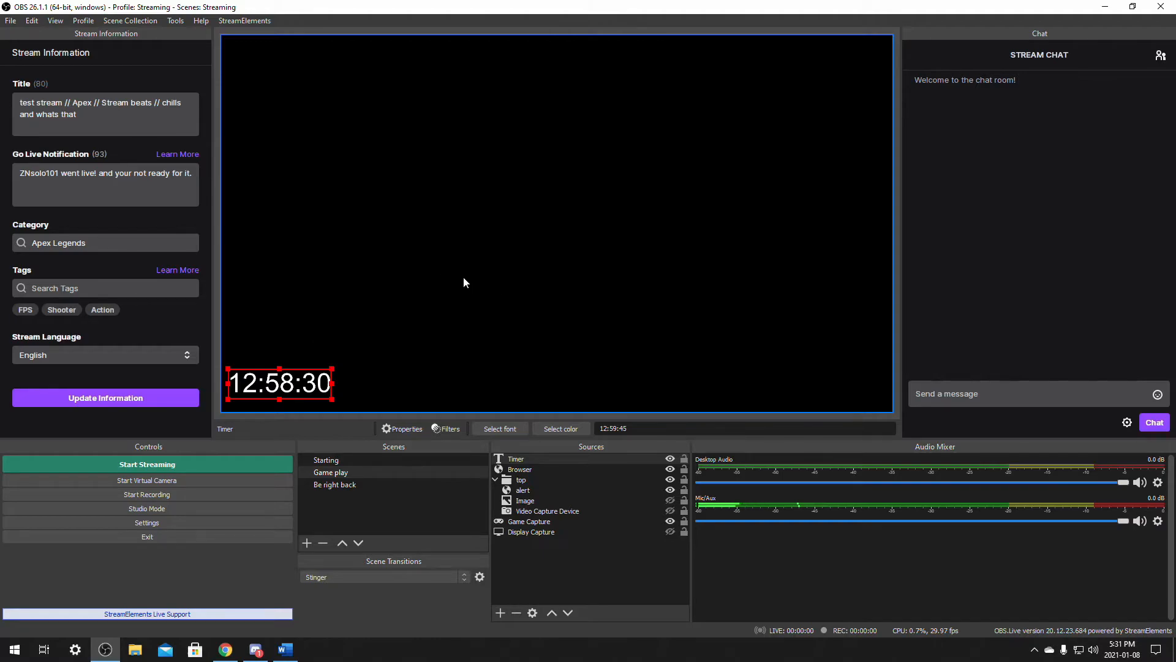
left_click(177, 22)
left_click(364, 13)
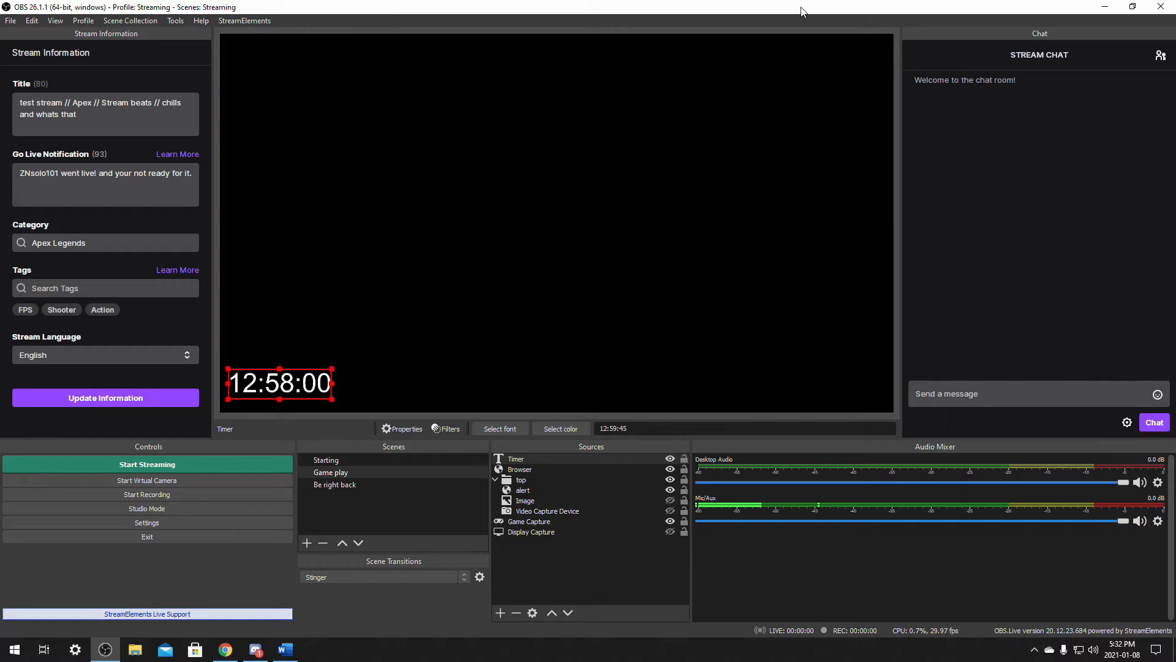
- Close OBS, launch Streamlabs OBS from the desktop, and move its window clear of the desktop shortcuts
left_click(1157, 7)
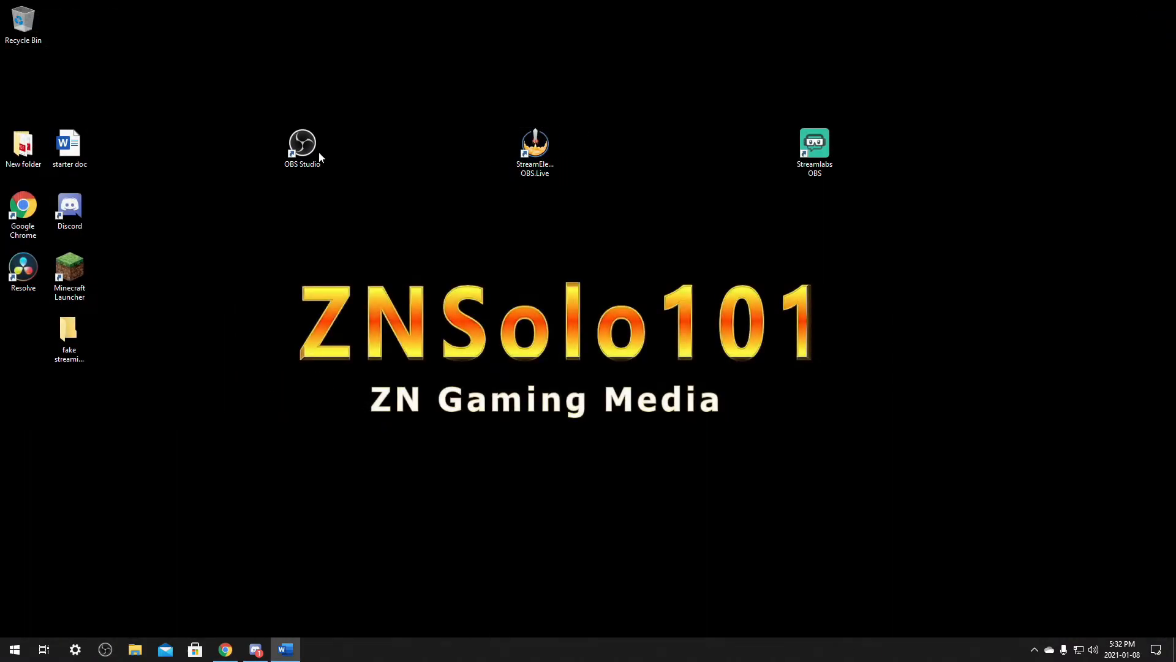
left_click_drag(249, 97, 240, 163)
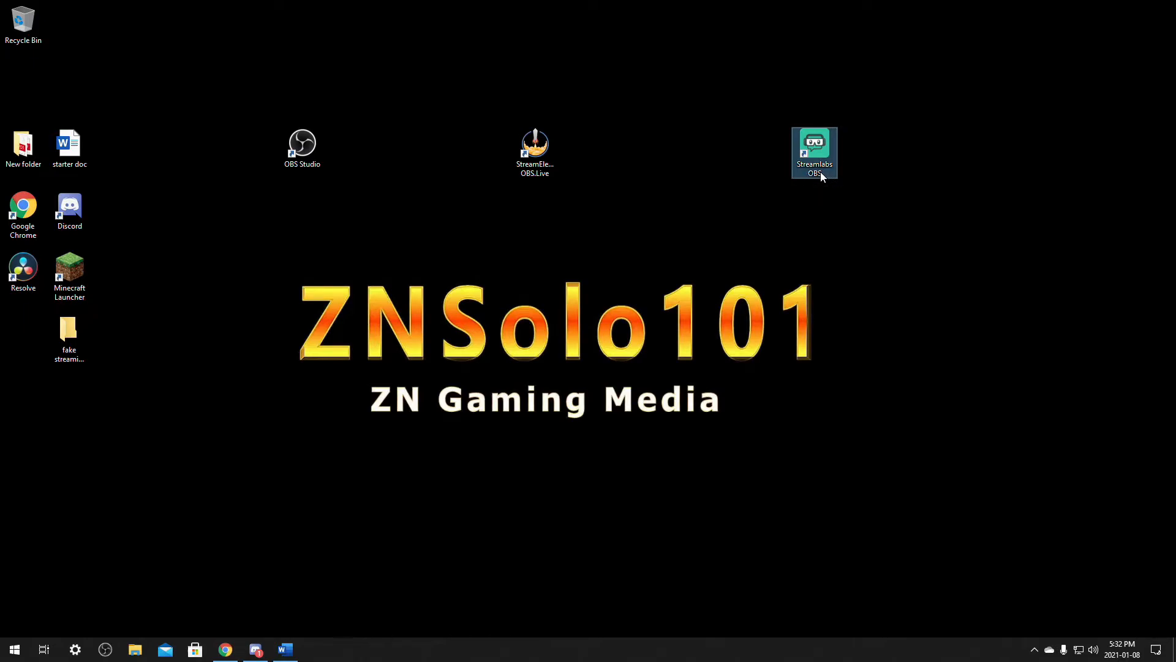
double_click(815, 153)
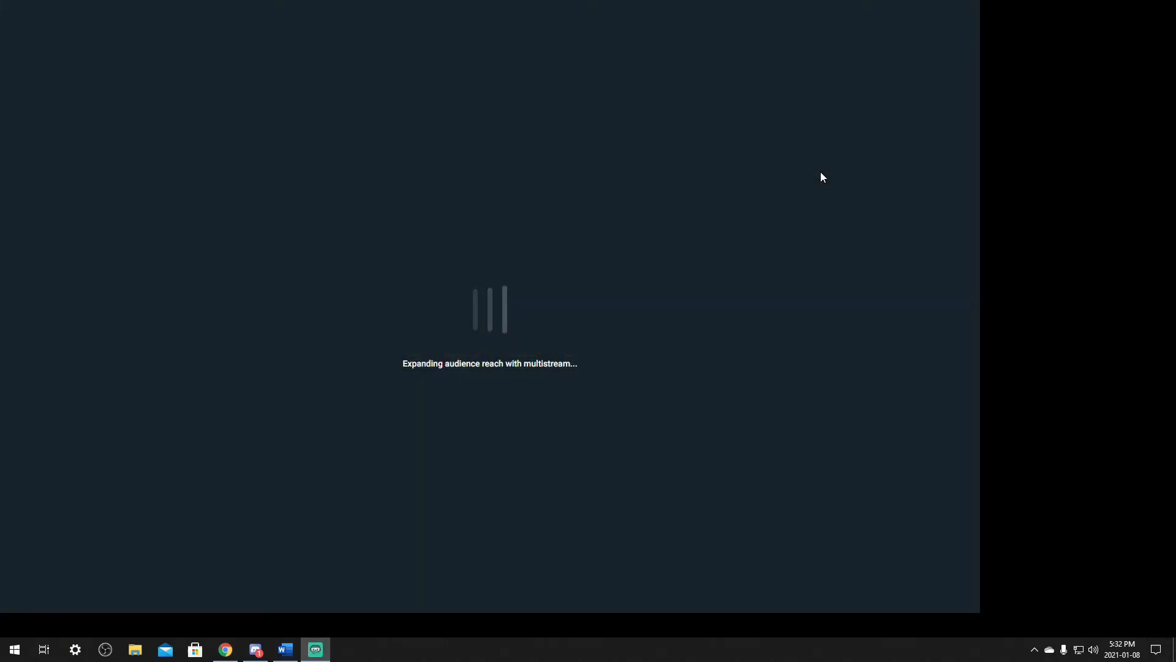
left_click_drag(760, 9, 851, 3)
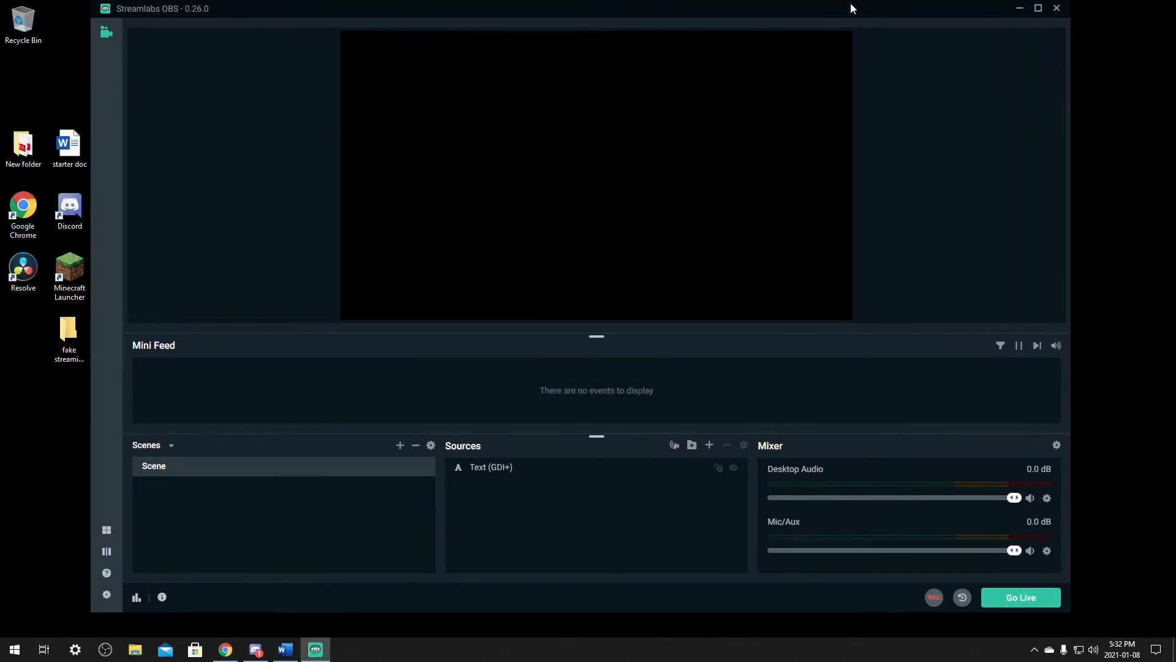
- Select the Text (GDI+) source and place the SnazSetup installer on the desktop
left_click(490, 473)
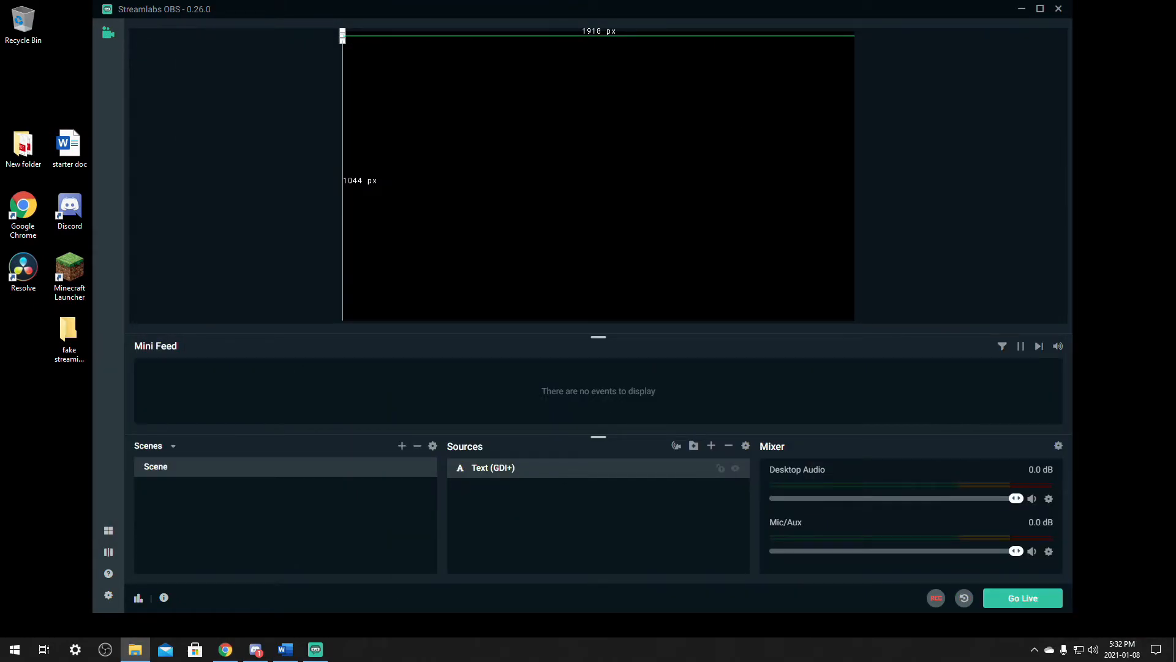
left_click_drag(754, 190, 49, 444)
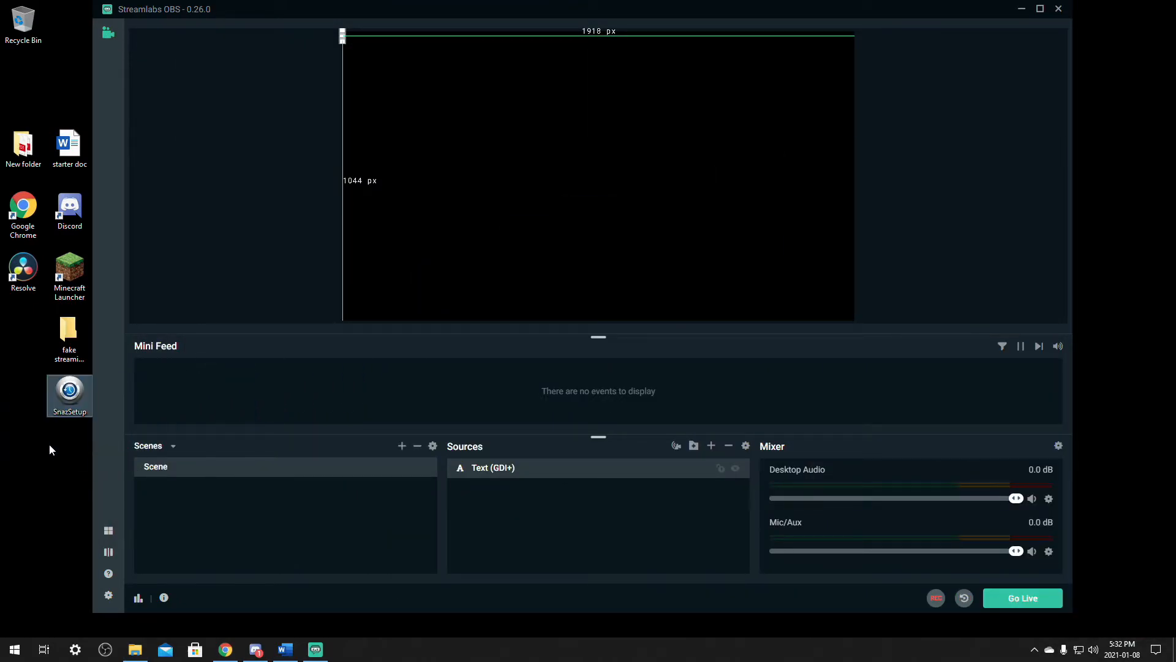
left_click(44, 443)
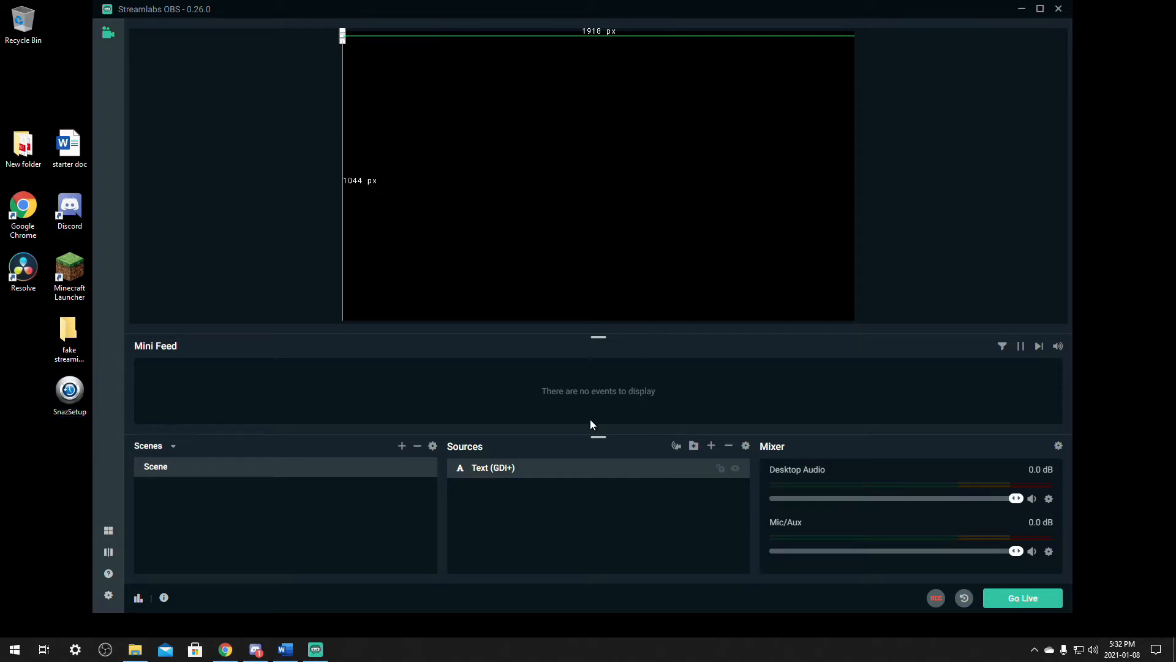
- Turn on reading from a file in the Text (GDI+) source's settings and save them without choosing a file
right_click(493, 470)
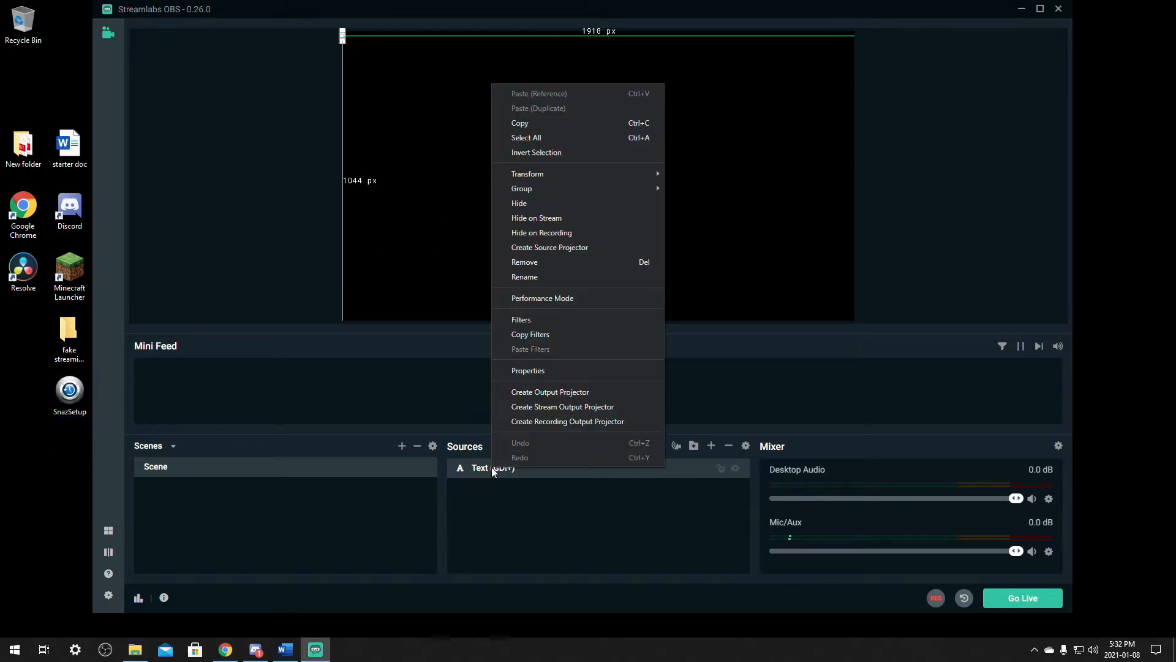
left_click(645, 564)
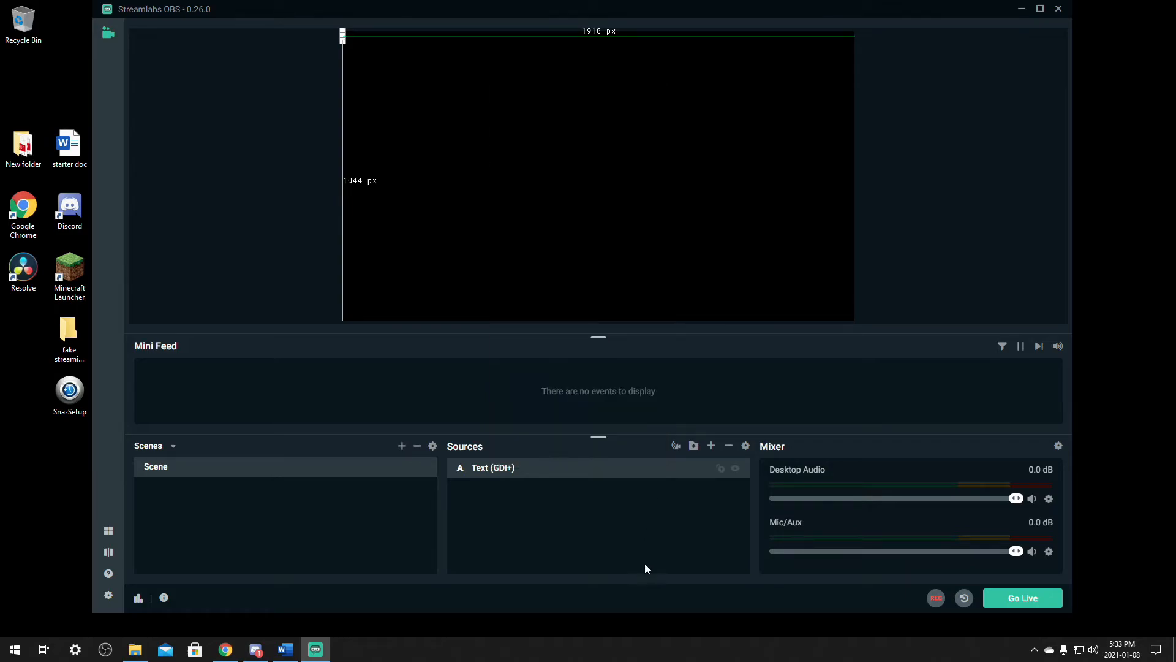
left_click(746, 445)
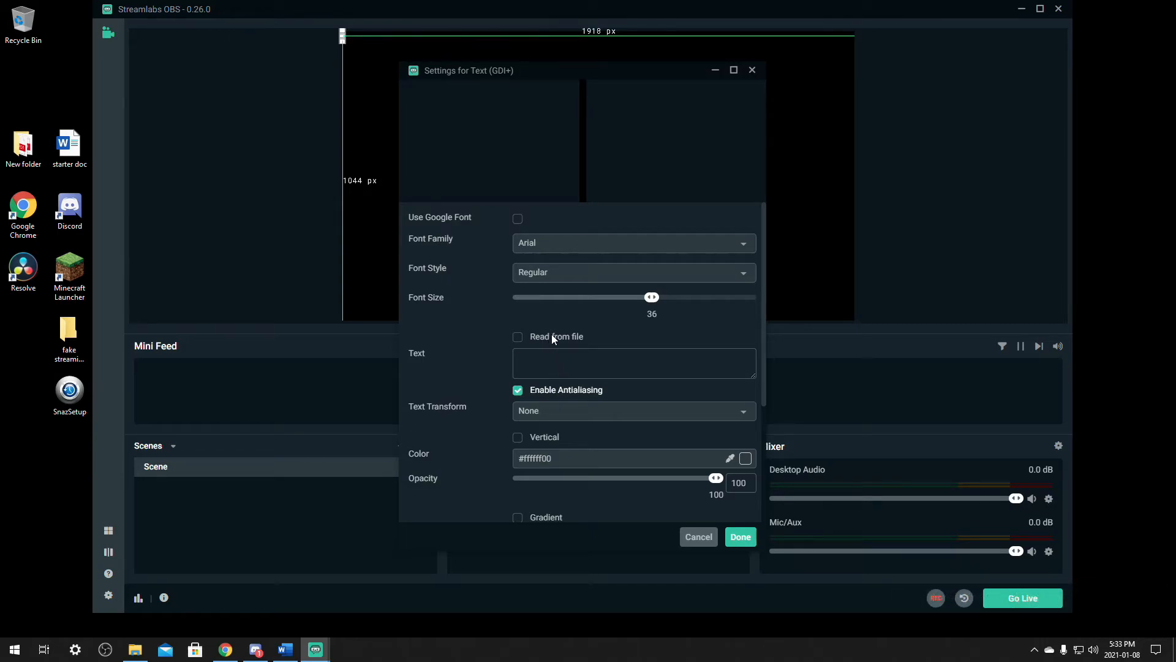
left_click(520, 339)
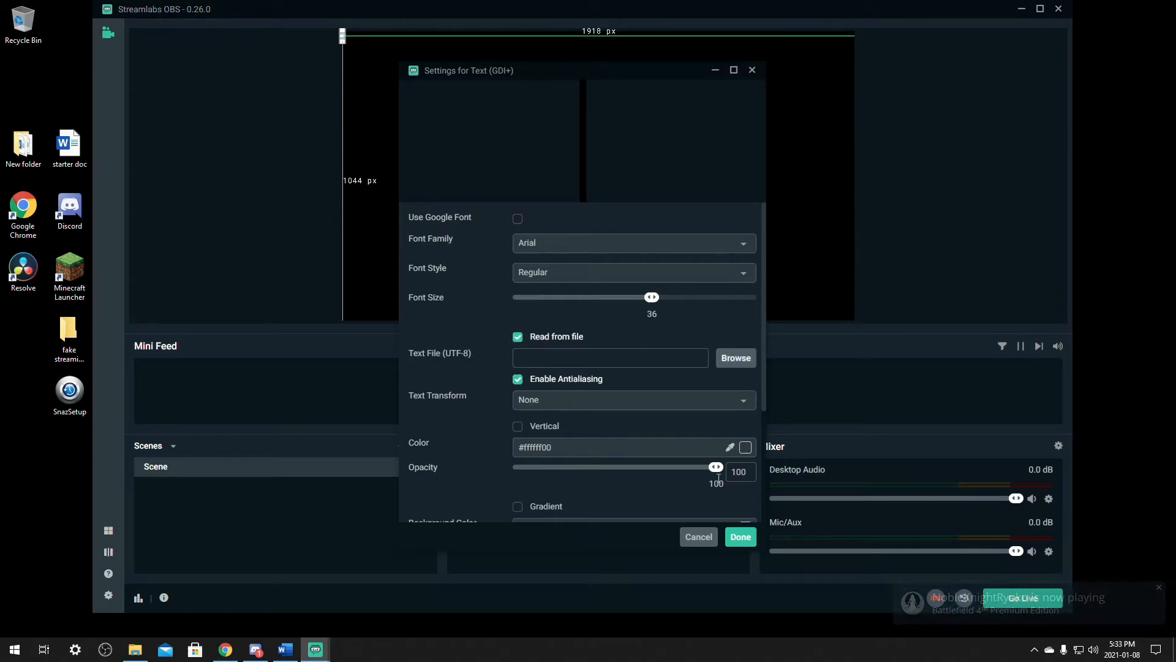
left_click(741, 537)
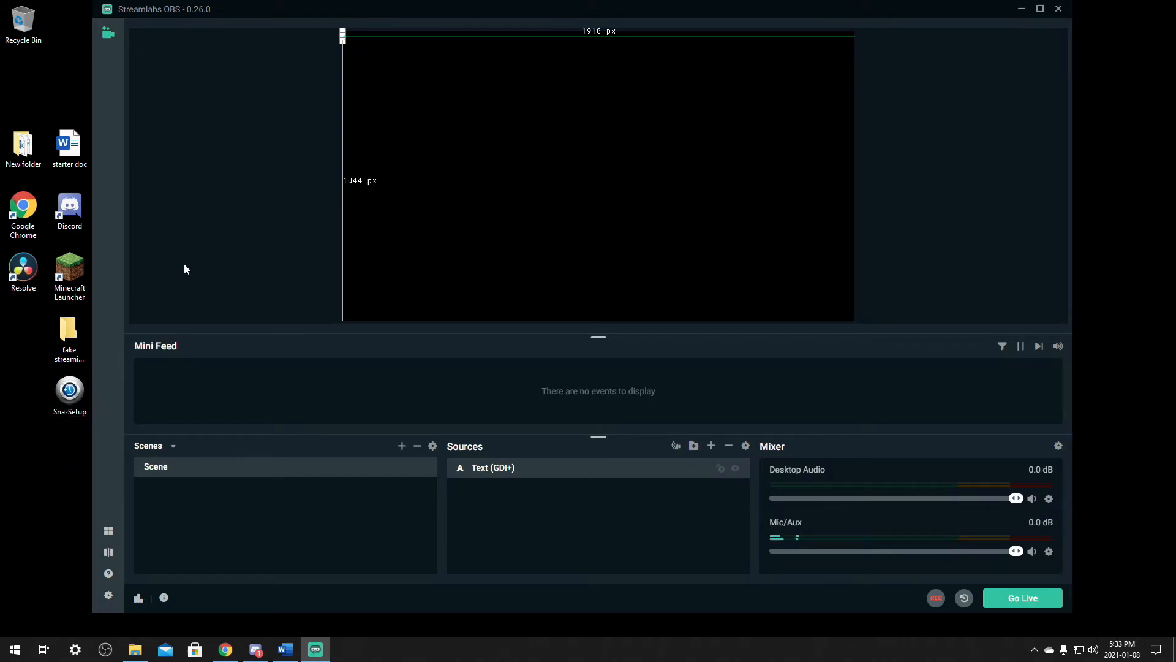
- Install Snaz from the desktop installer into C:\Snaz with a desktop shortcut, allowing it to make changes to the device
double_click(69, 413)
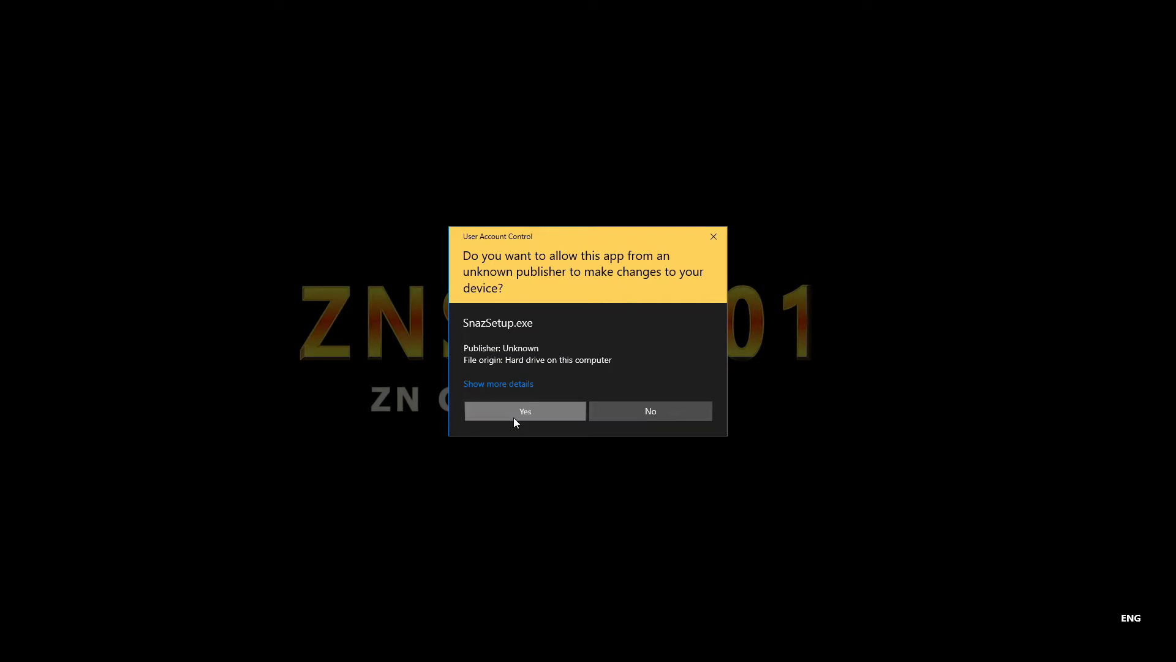
left_click(516, 416)
left_click(601, 352)
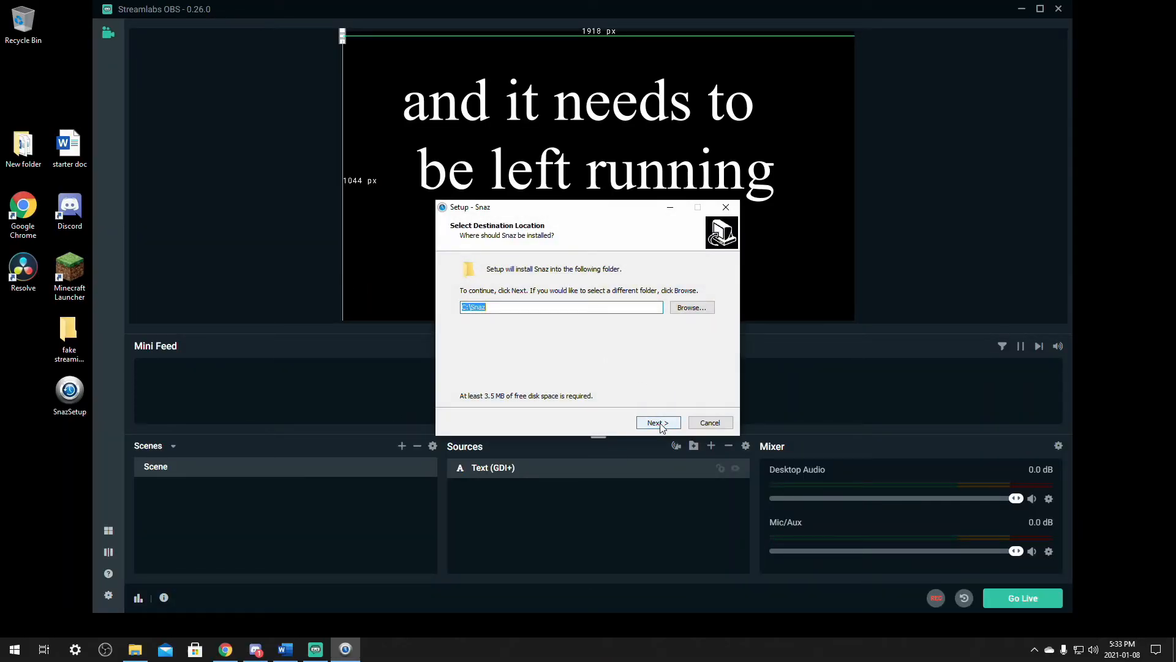
left_click(659, 423)
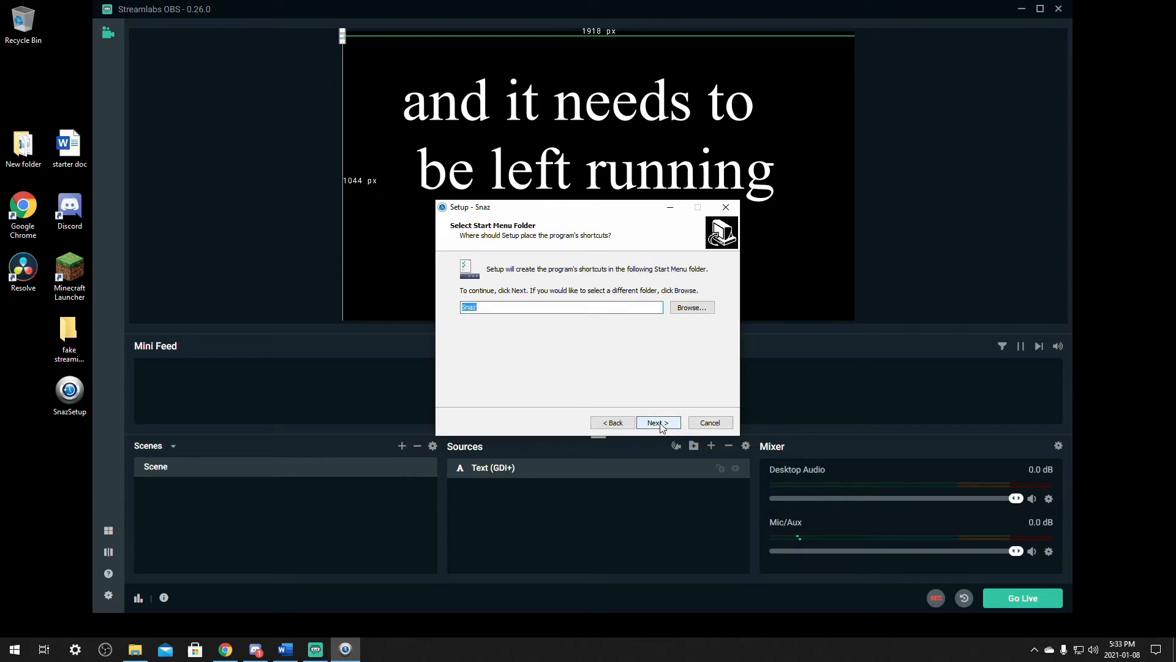
left_click(659, 423)
left_click(659, 423)
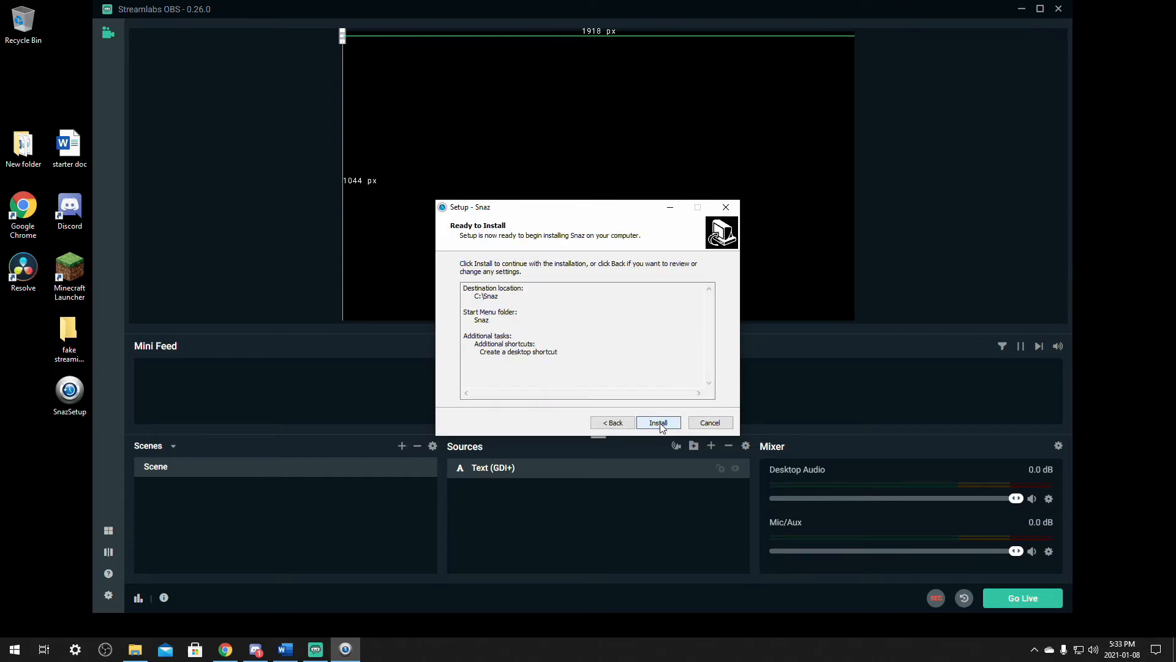
left_click(658, 422)
left_click(660, 421)
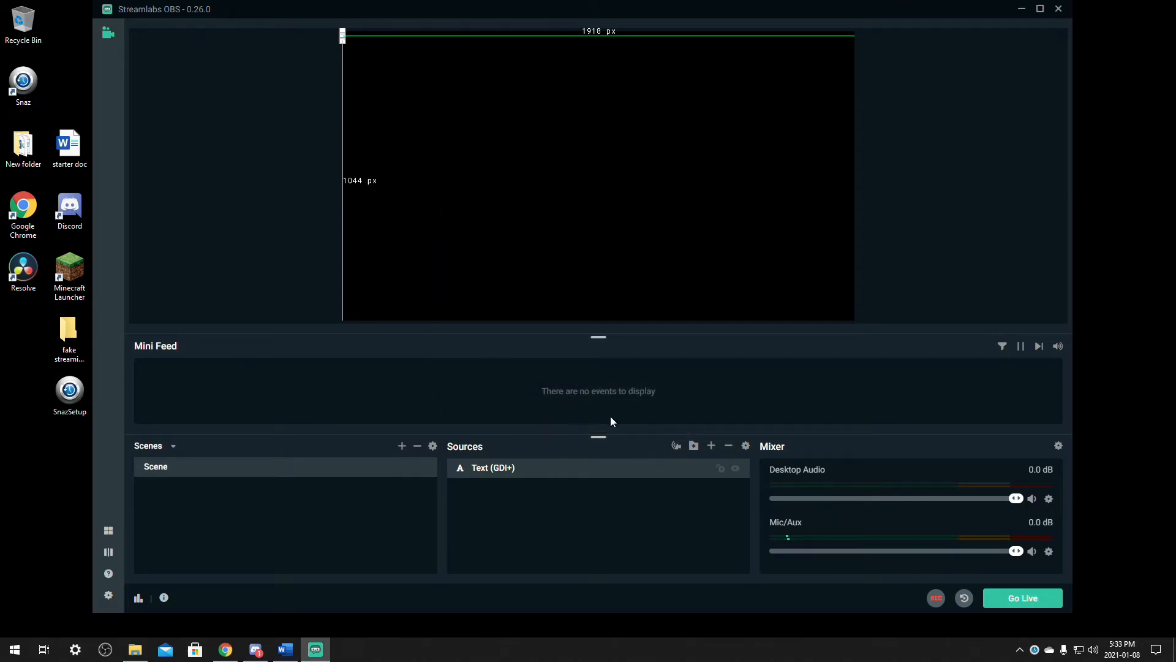
- Launch Snaz from its desktop shortcut, dismiss the running-instance notice, and examine the time and countdown output formats
double_click(23, 83)
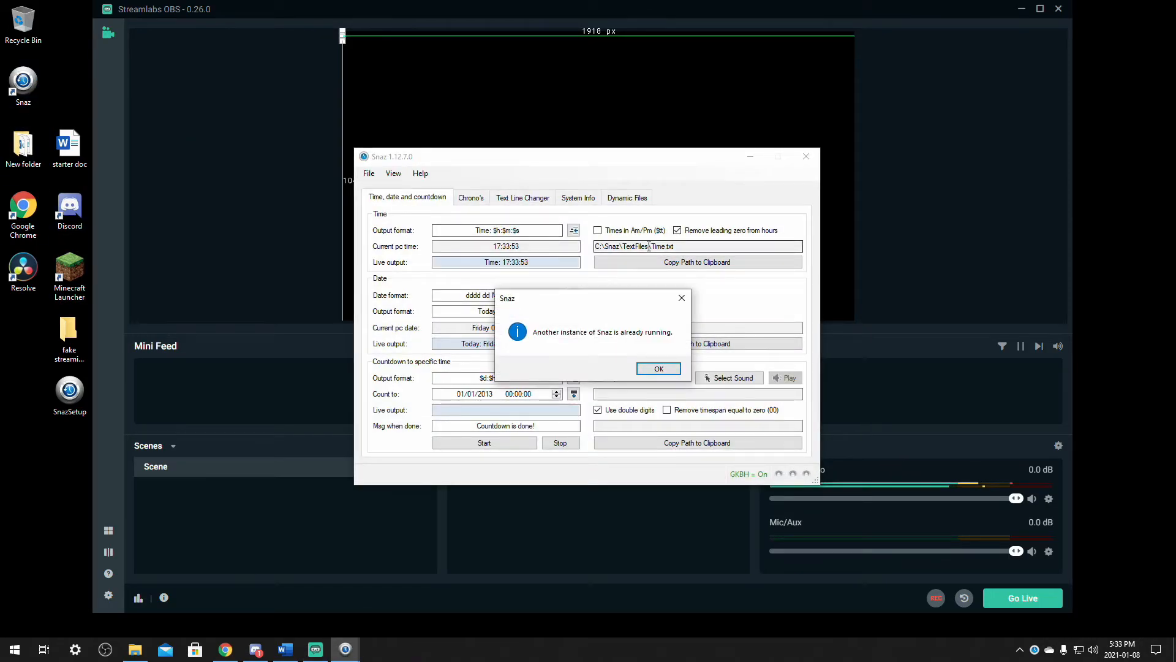
left_click(658, 370)
left_click_drag(570, 162, 589, 142)
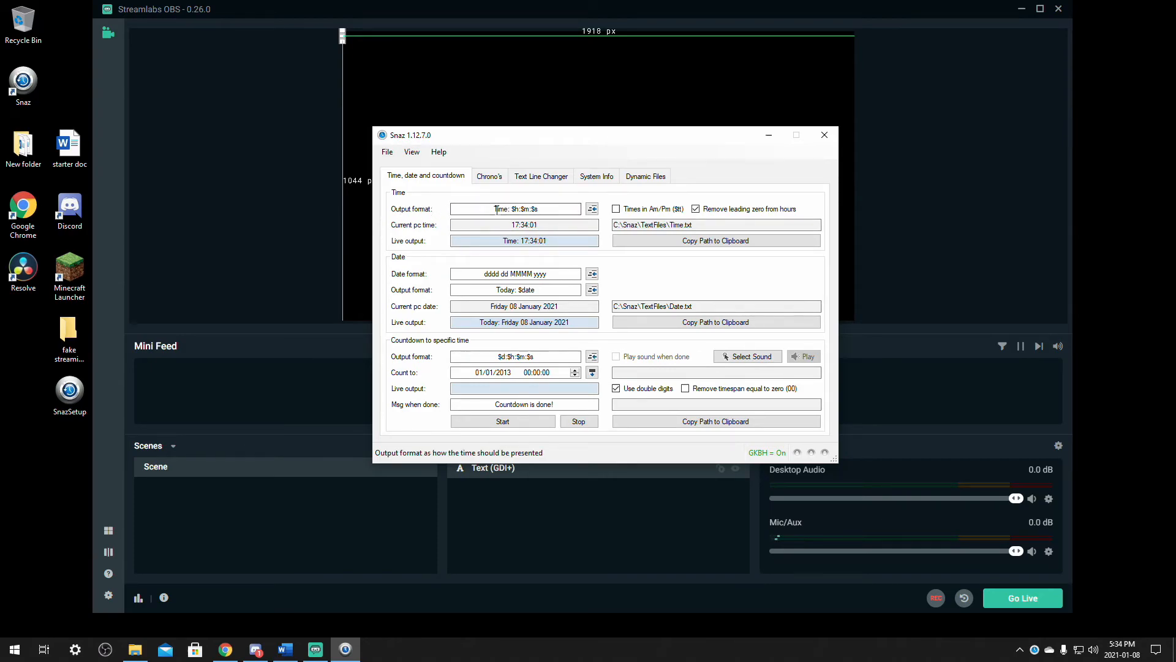
left_click_drag(494, 209, 549, 209)
left_click(545, 210)
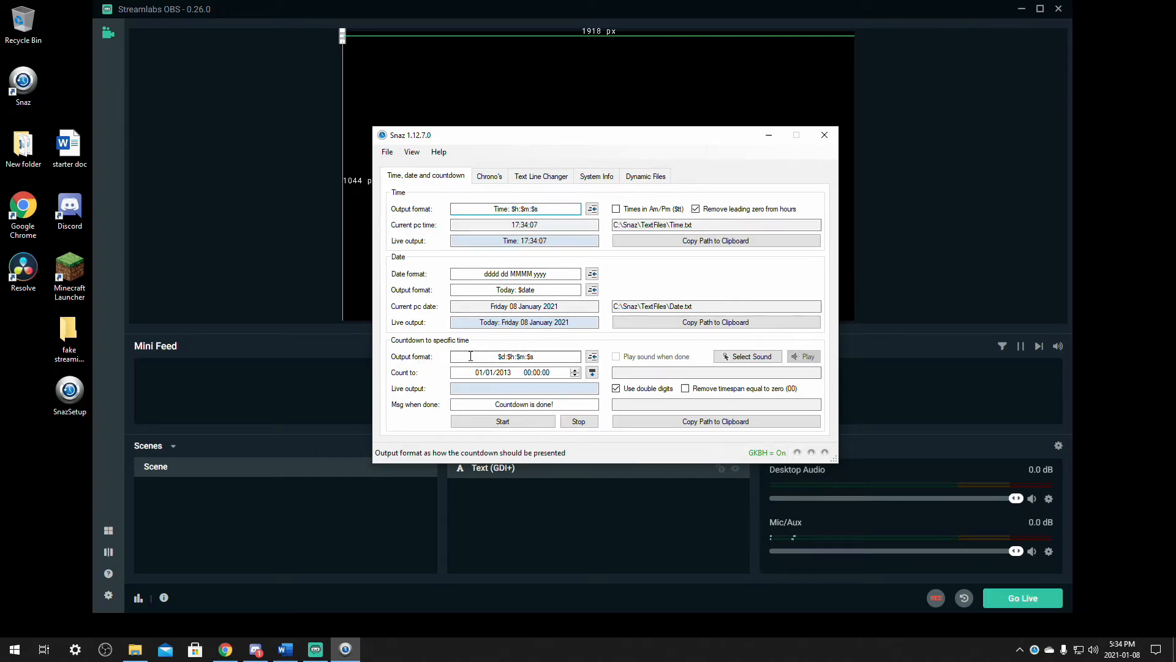
mouse_move(468, 356)
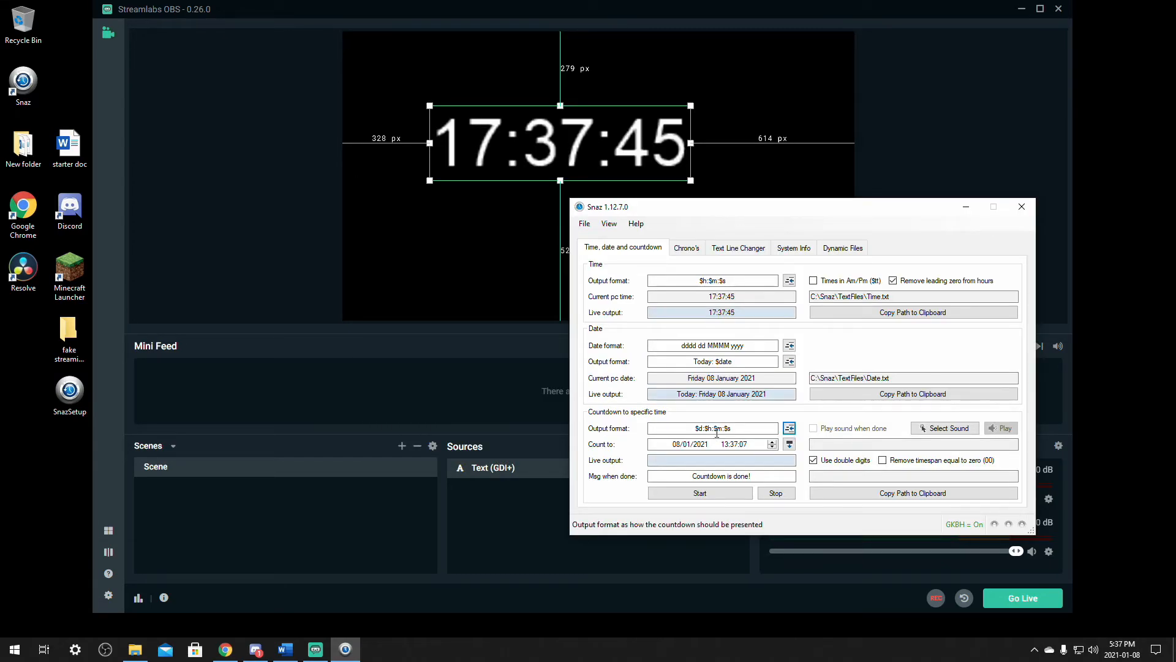
- Remove the days from the countdown's output format, leaving $h:$m:$s
left_click_drag(705, 428, 696, 429)
key("BackSpace")
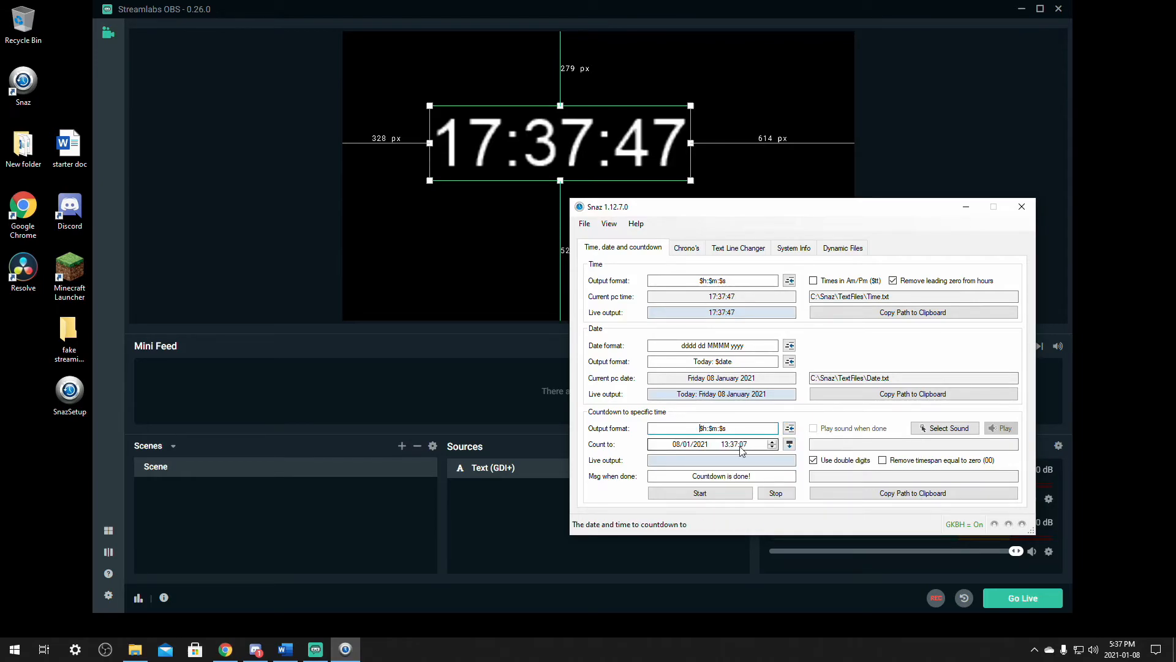
- Start a countdown to 23:37:49 on 08/01/2021 and copy the path of its text file
left_click(789, 444)
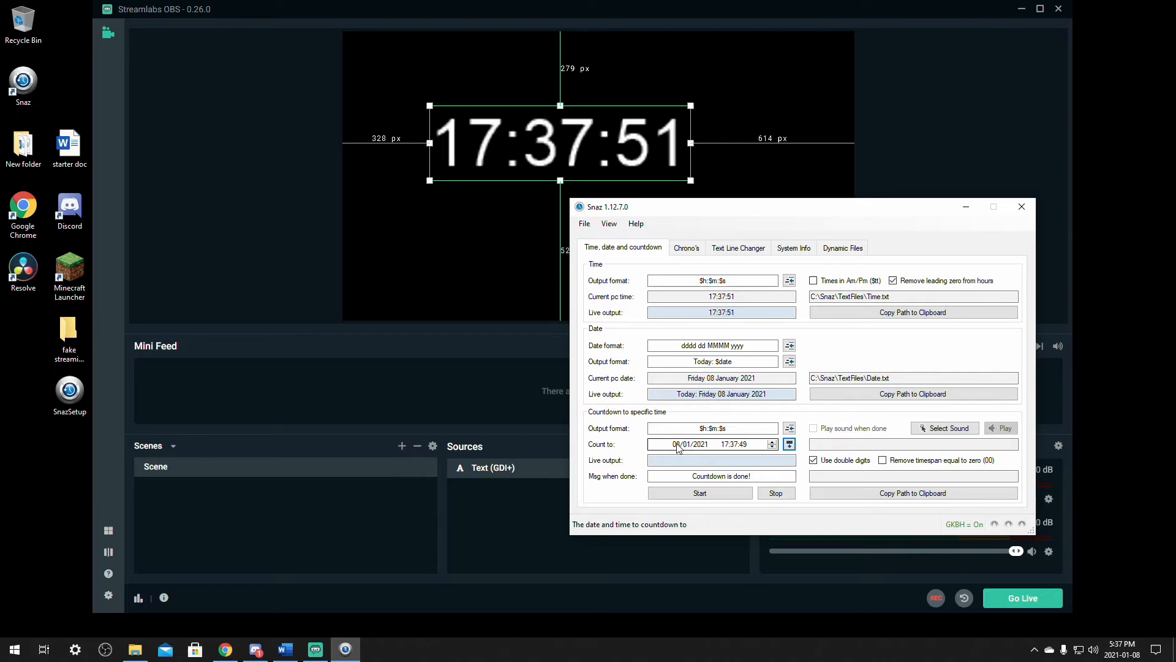
left_click(726, 445)
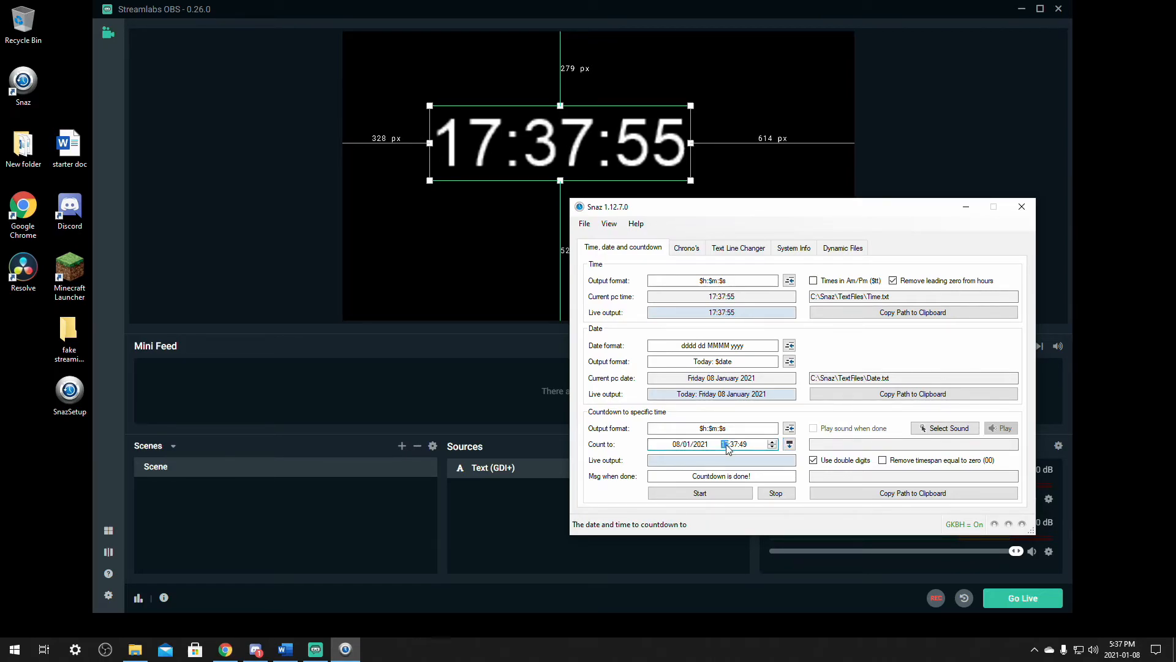
type("23")
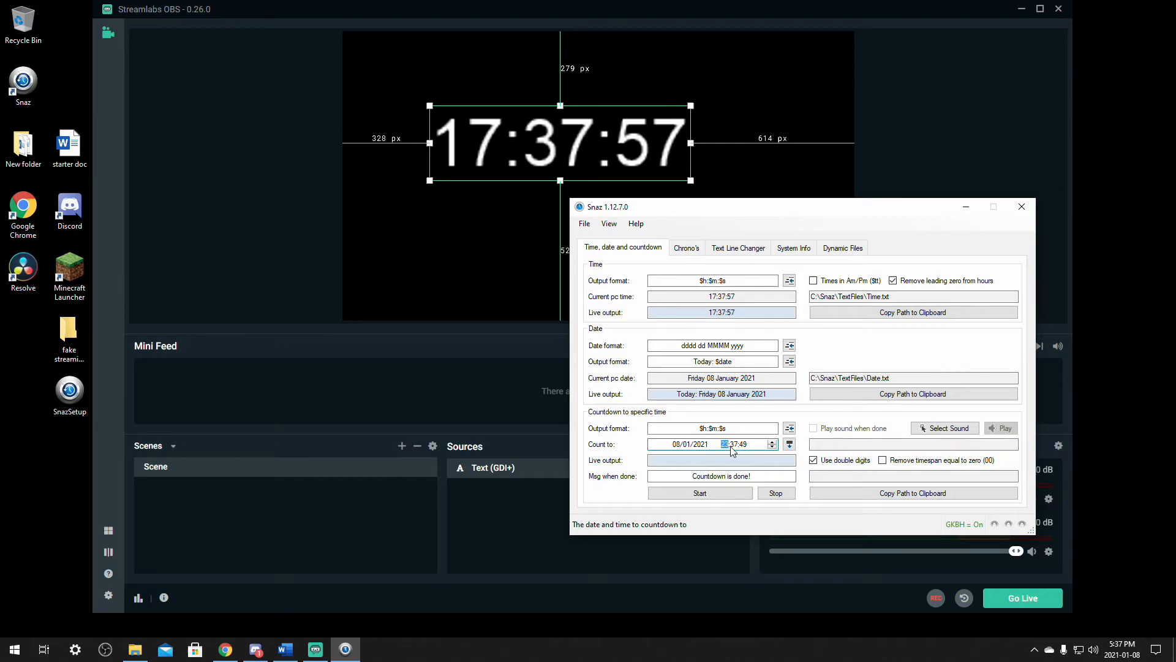
left_click(711, 494)
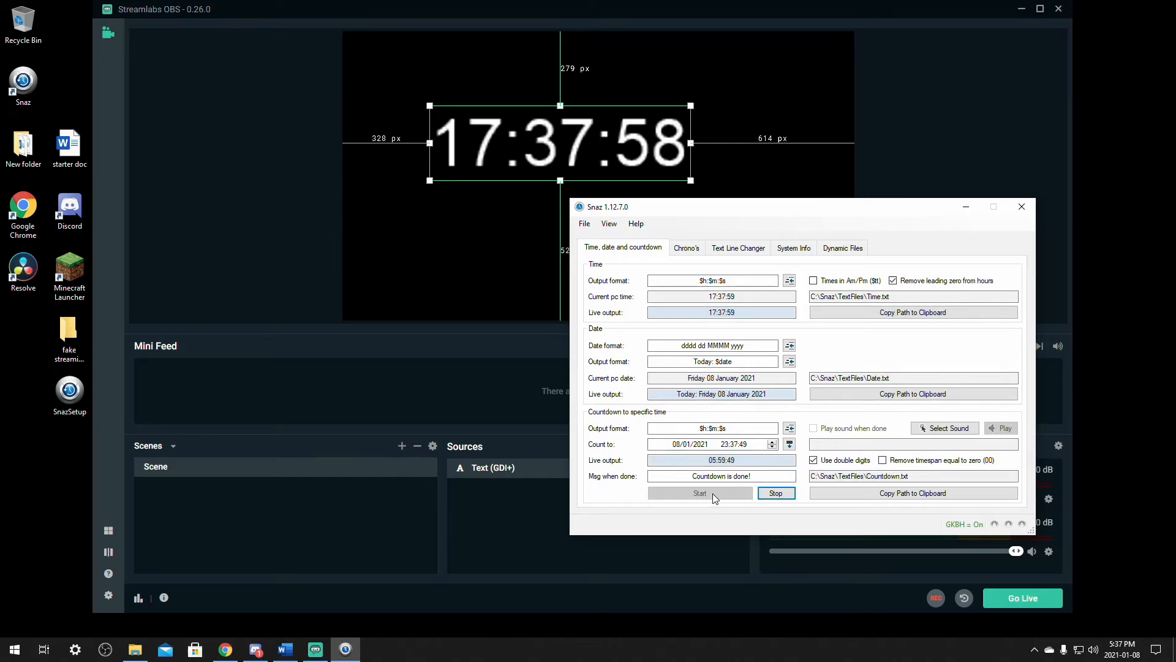
left_click(882, 477)
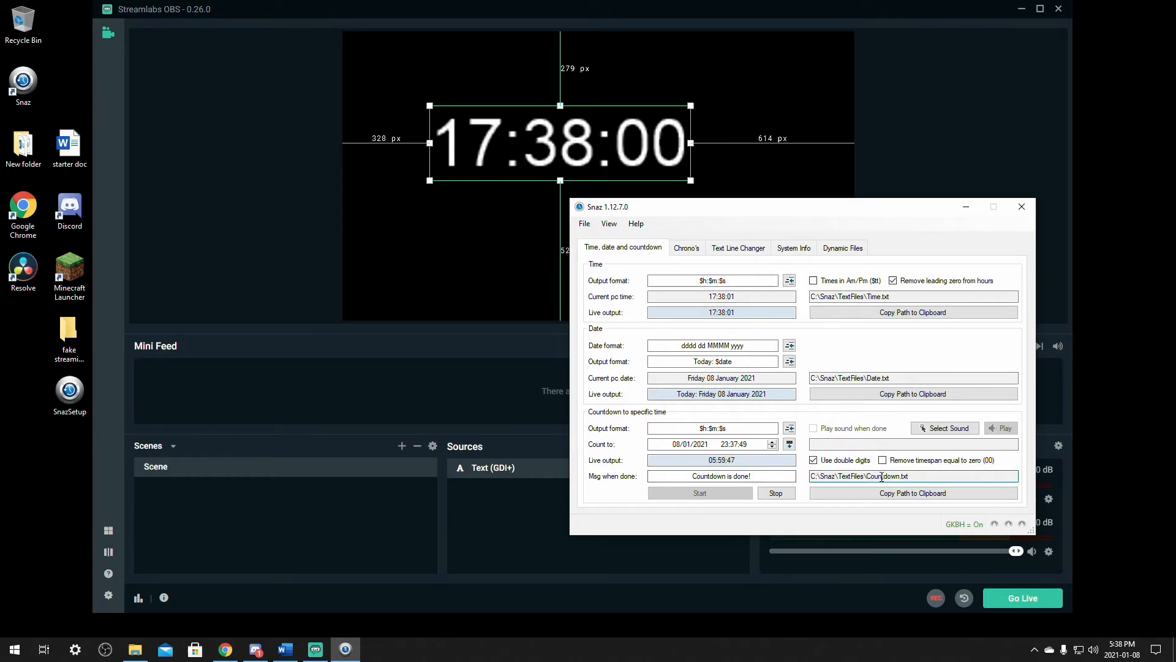
left_click(913, 494)
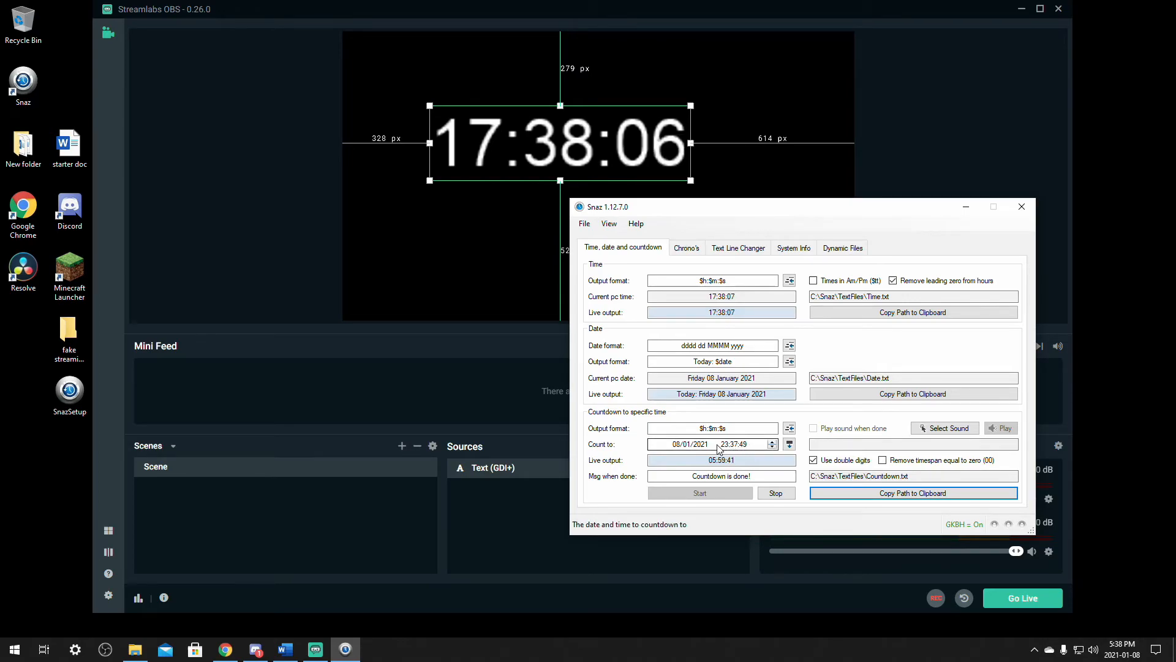
- Reset the countdown target to the current date and time, change its hour to 23, and start the countdown
left_click(790, 444)
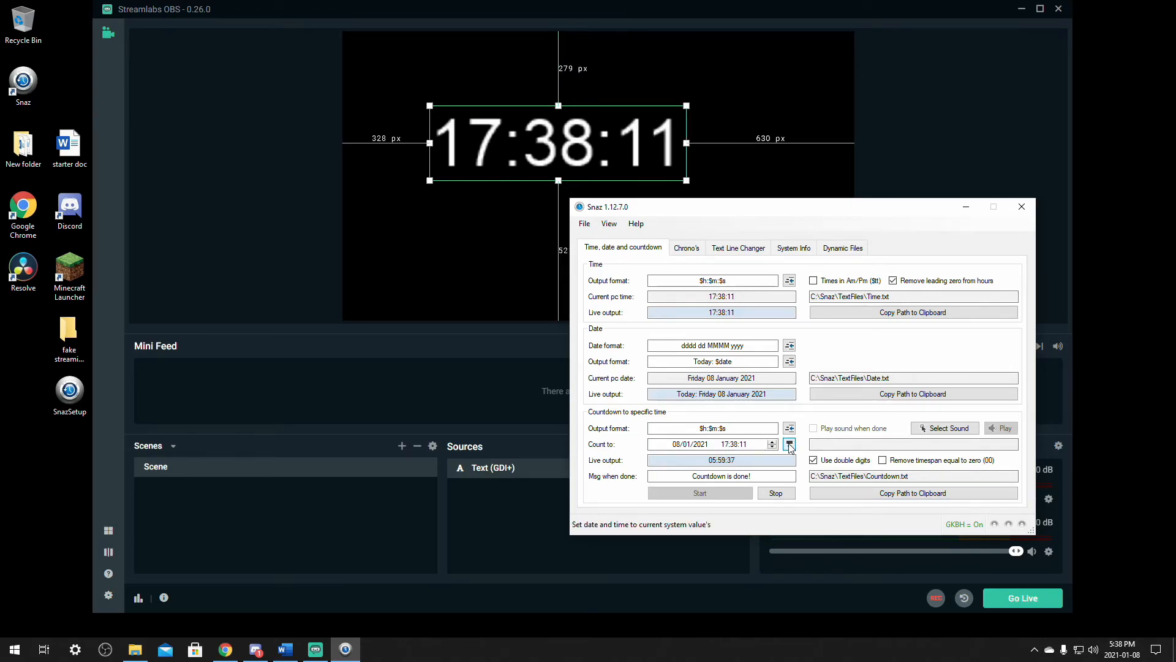
left_click(729, 444)
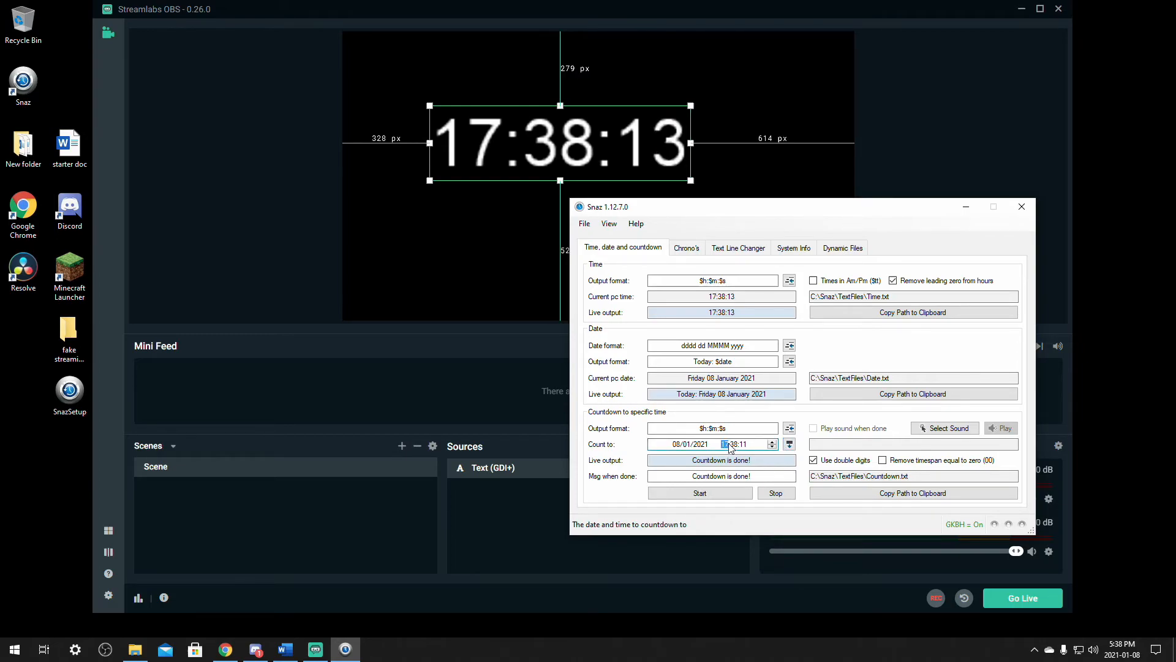
type("23")
left_click(710, 494)
- Copy the path of the countdown's text file, C:\Snaz\TextFiles\Countdown.txt, to the clipboard
left_click(875, 476)
double_click(912, 476)
left_click(913, 476)
left_click_drag(913, 476, 831, 474)
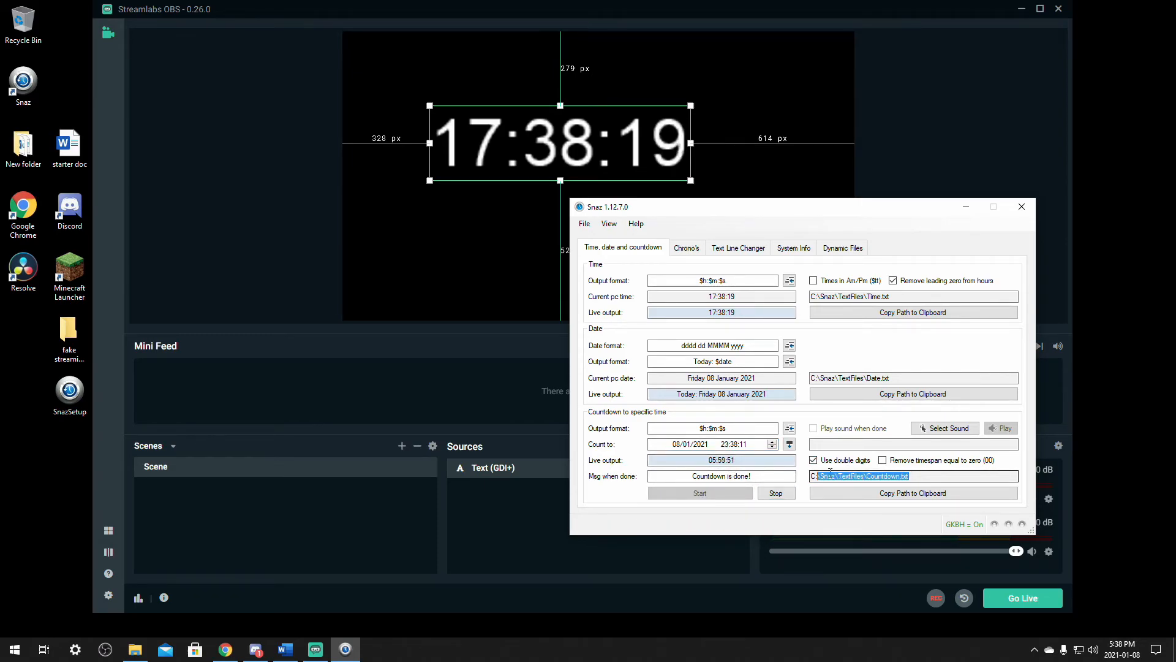
left_click(913, 493)
- In Streamlabs OBS, replace the Text (GDI+) source's text file with the copied Countdown.txt path and save the settings
left_click(506, 517)
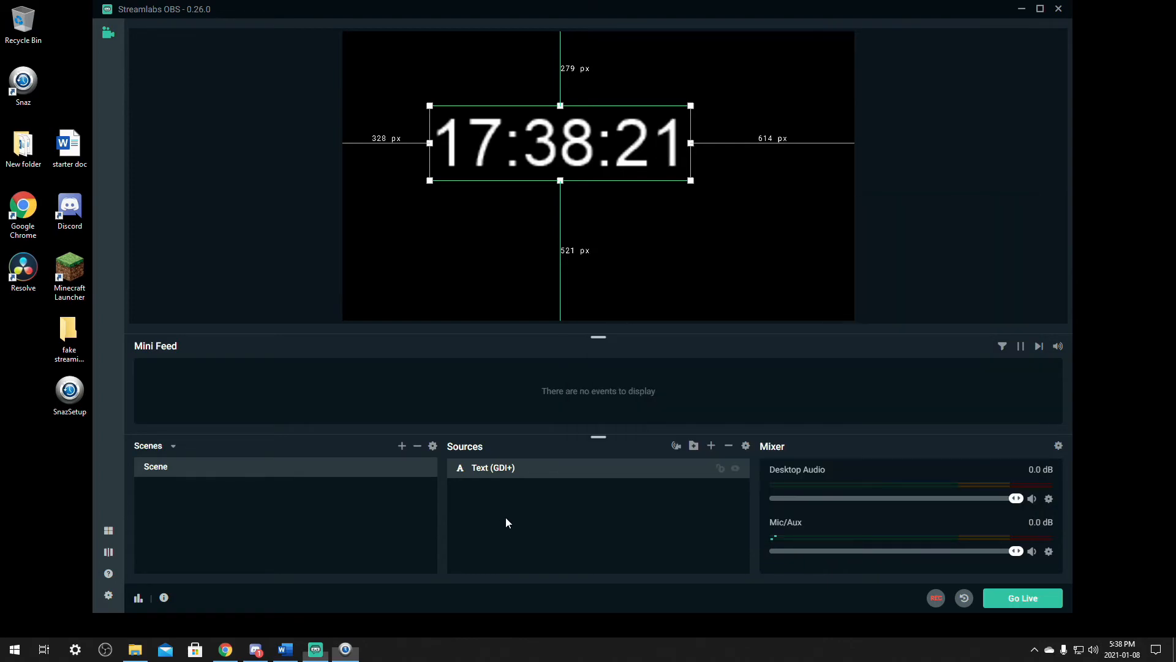
left_click(747, 445)
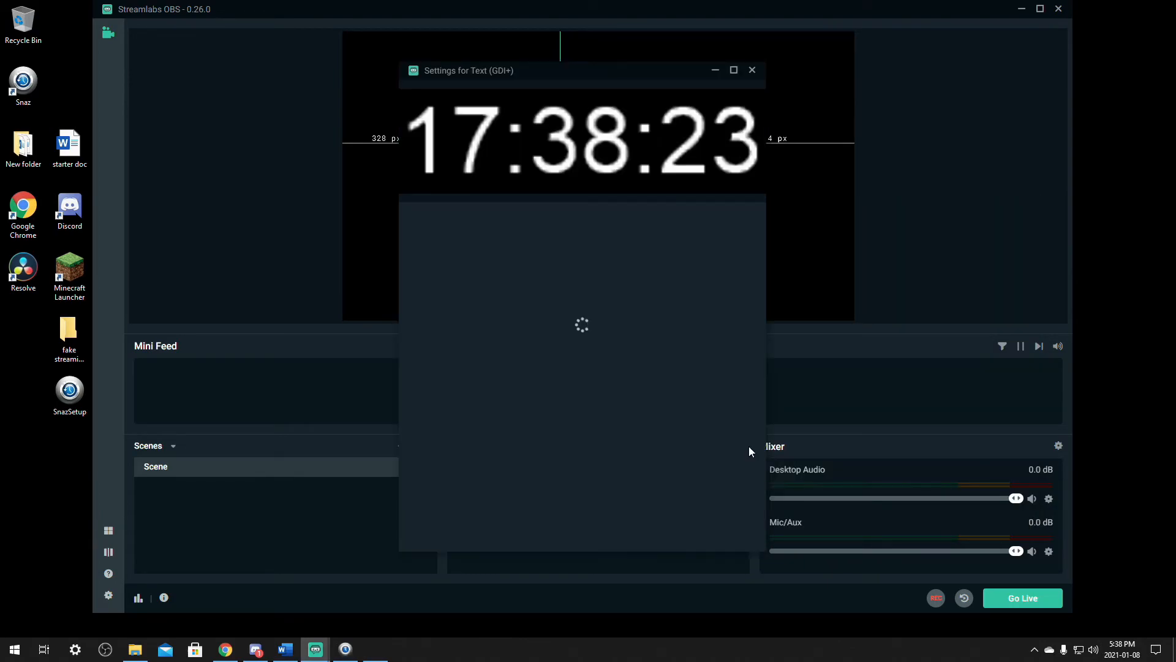
left_click_drag(698, 358, 486, 354)
key("ctrl+v")
left_click(737, 535)
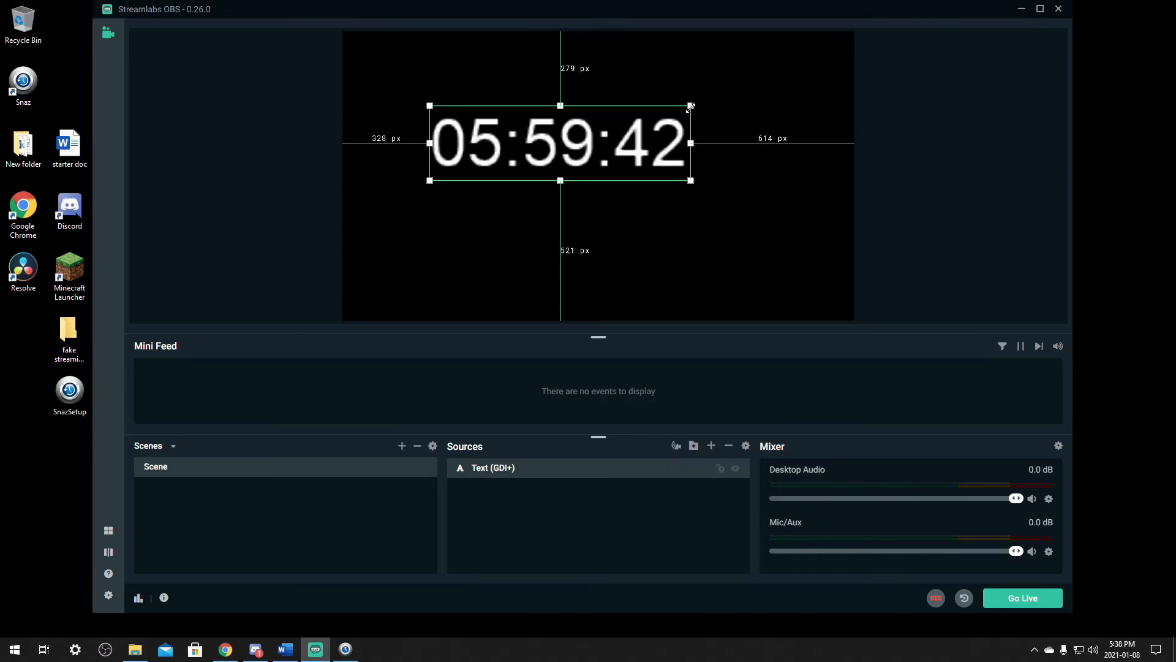
- Shrink the timer text and place it about 457 px from the canvas's left edge and 391 px from its top edge
left_click_drag(690, 106, 647, 159)
left_click_drag(560, 153, 593, 173)
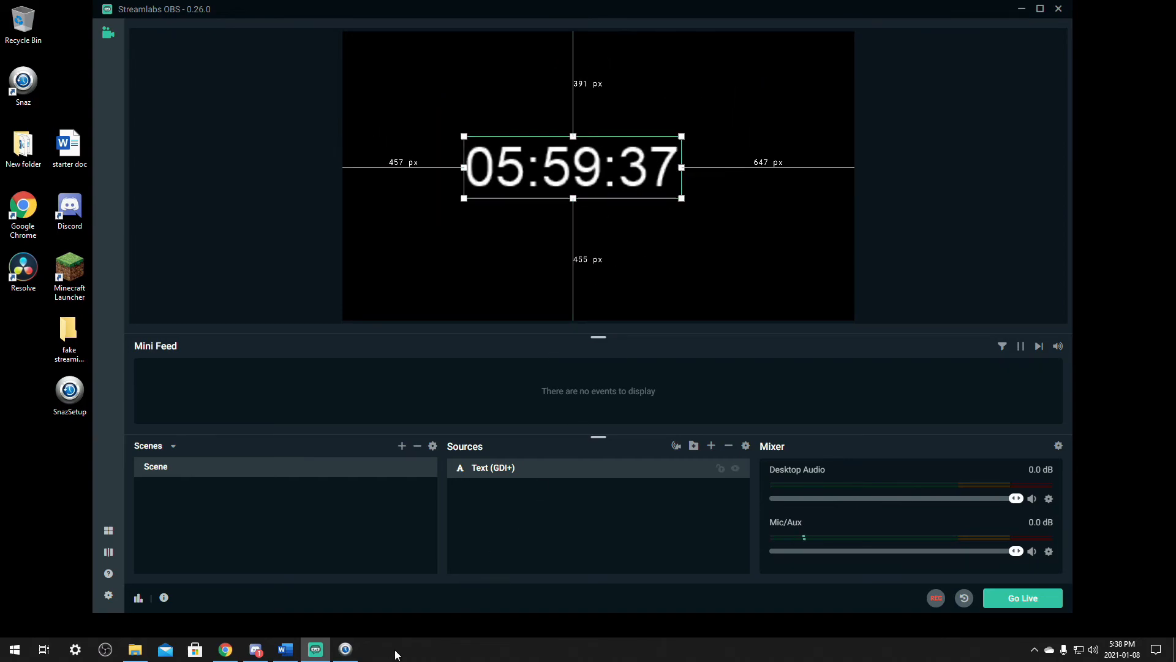
- Switch back to Snaz and remove the hours from the countdown's output format, leaving $m:$s
left_click(346, 649)
left_click_drag(833, 208, 902, 170)
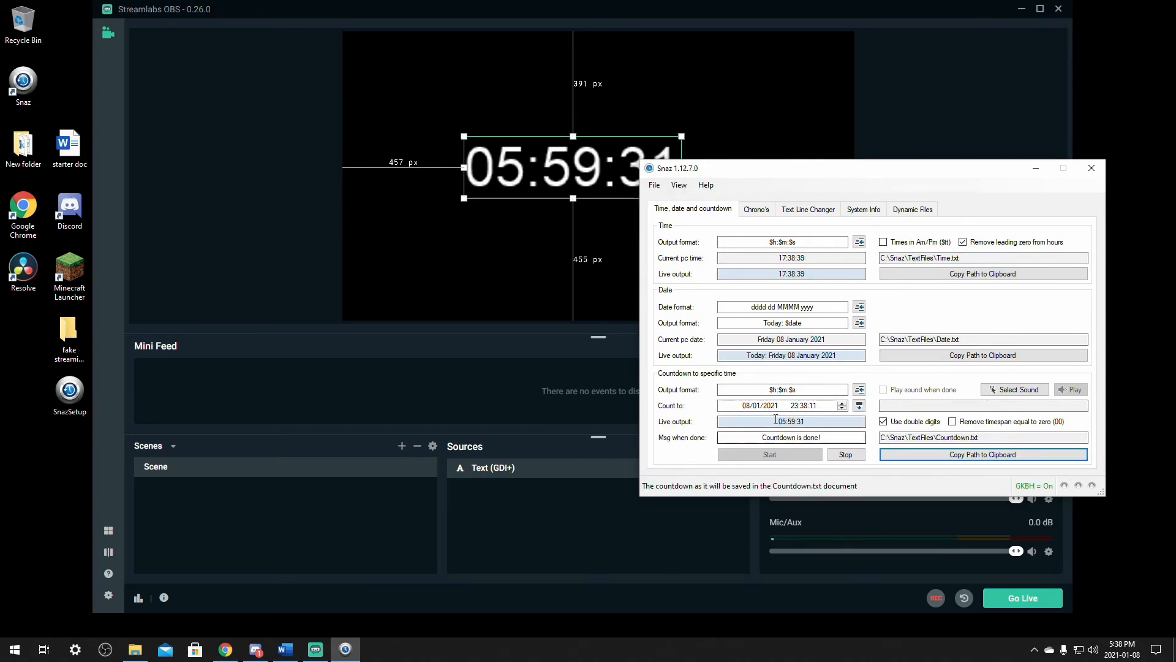
left_click_drag(780, 390, 765, 387)
key("BackSpace")
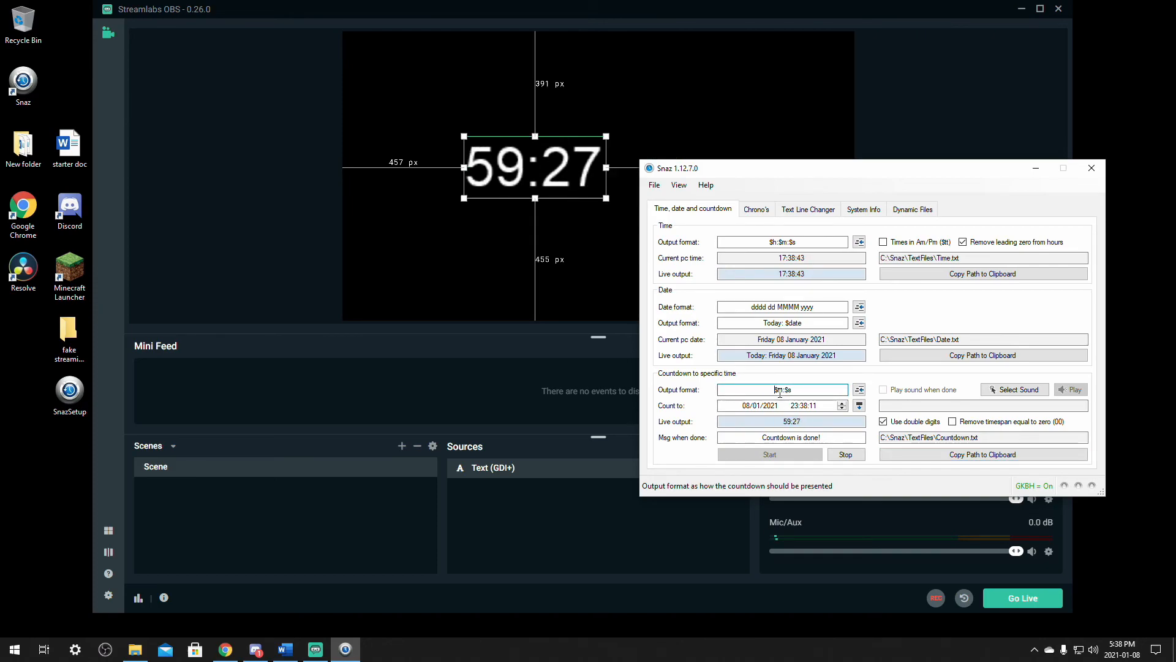